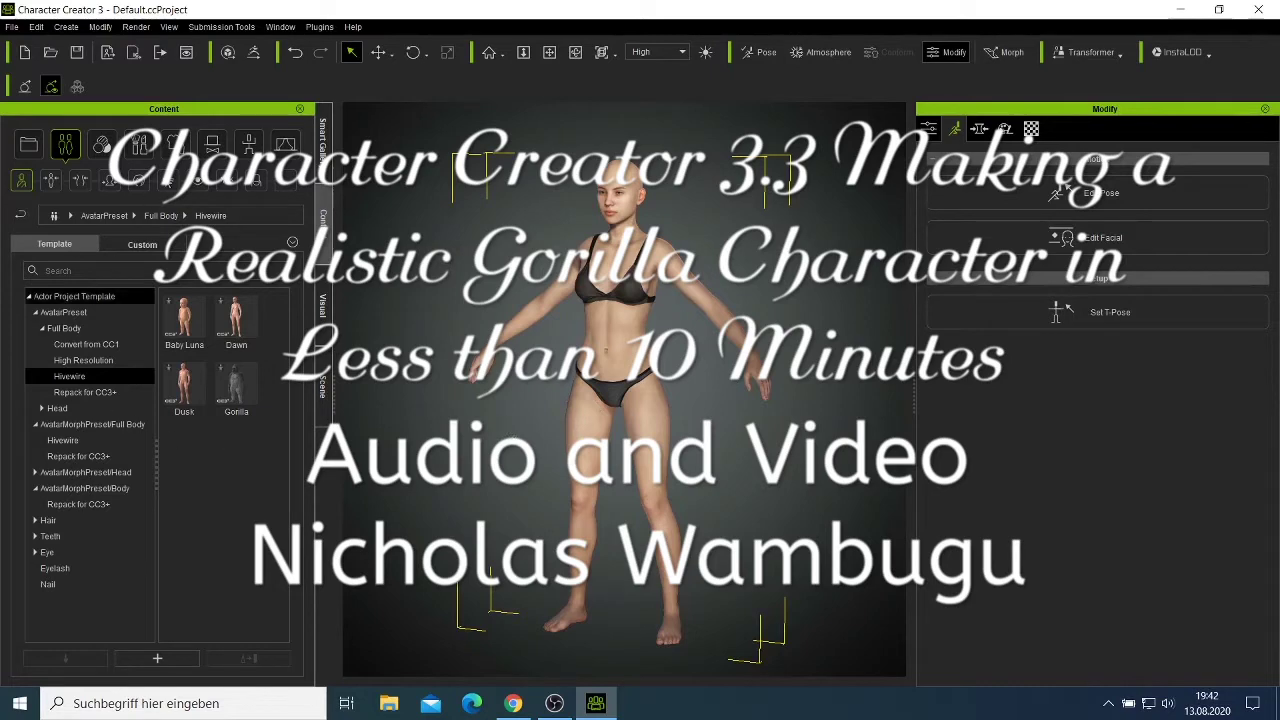
Apply the Hivewire Gorilla full-body preset to the female base avatar, confirming its morphs and materials.
left_click(29, 146)
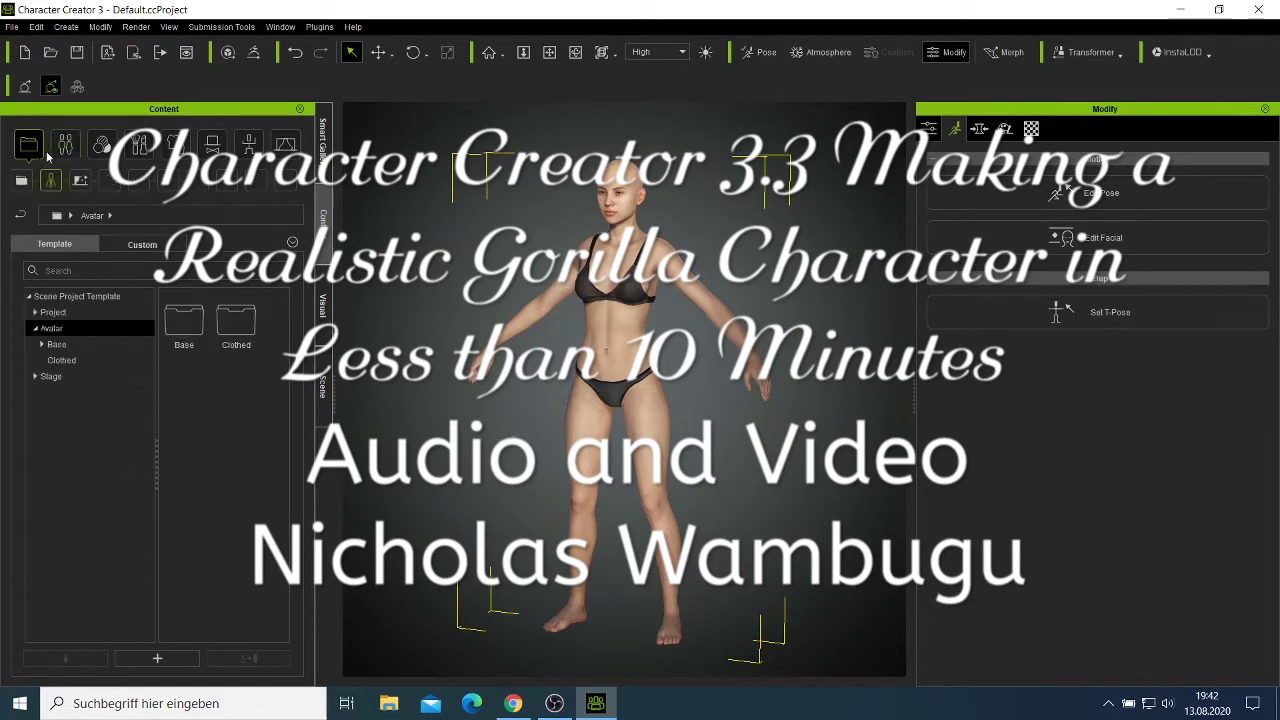
left_click(55, 148)
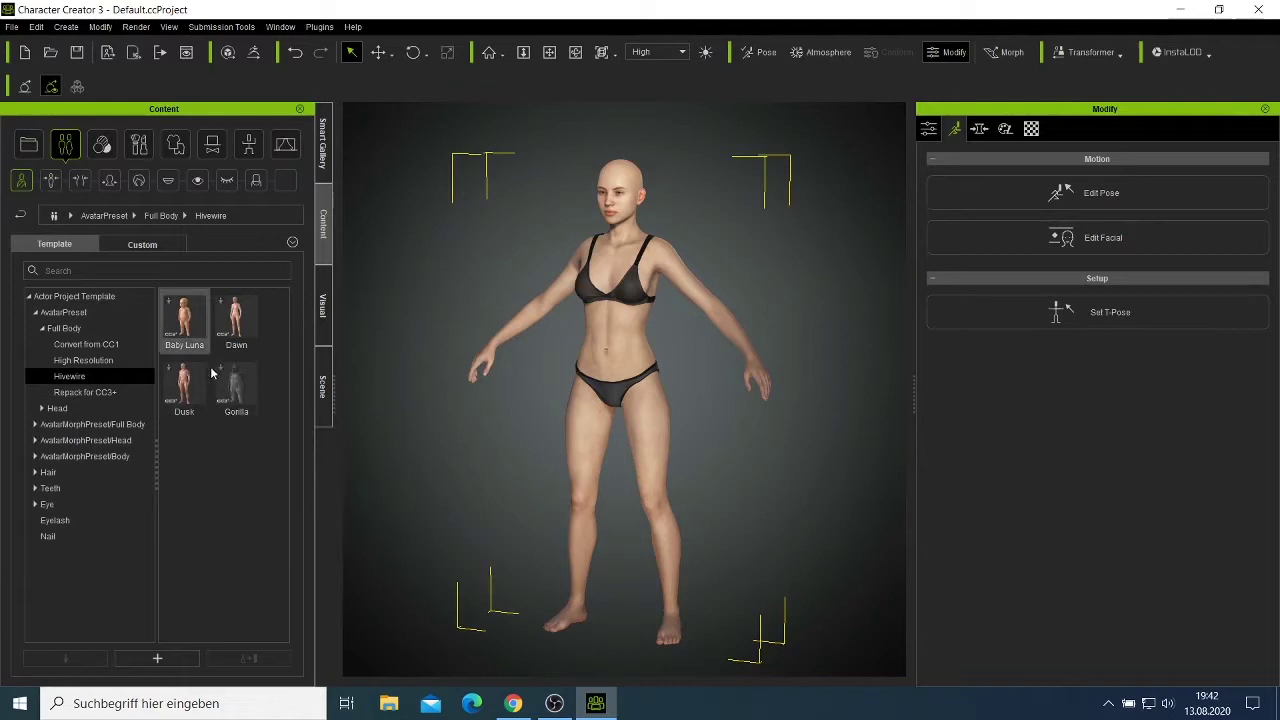
double_click(220, 392)
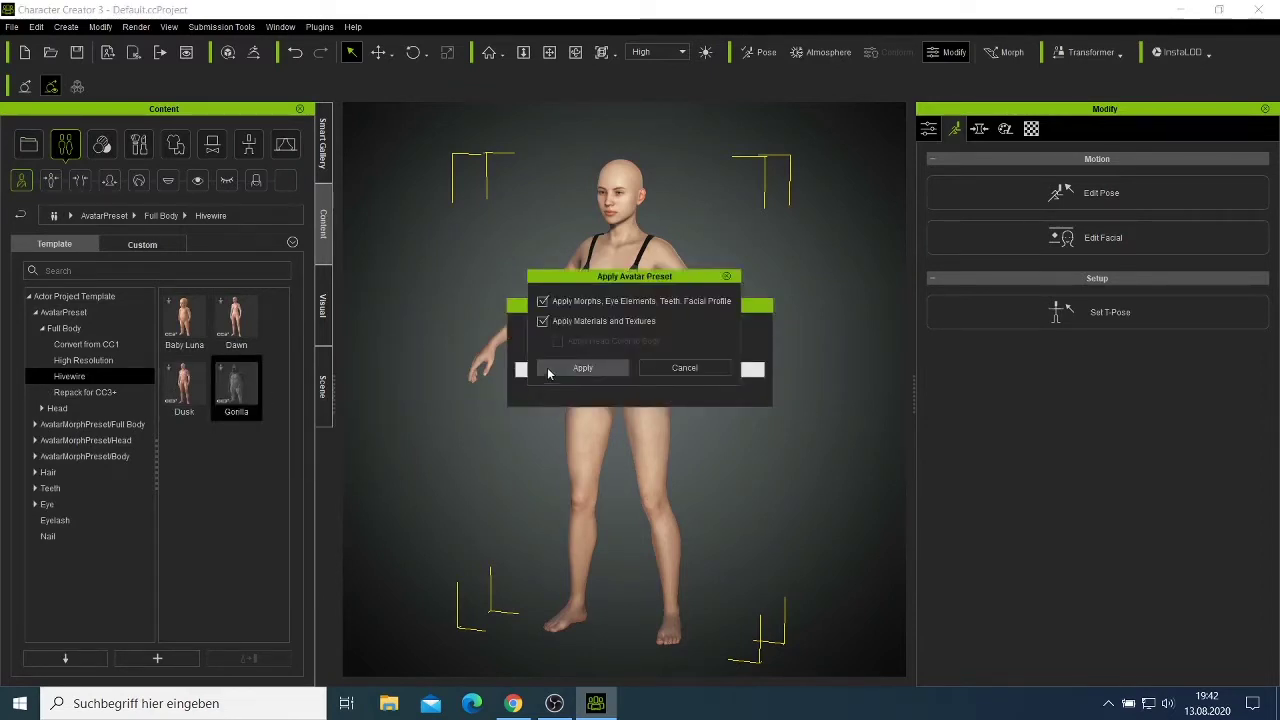
left_click(554, 370)
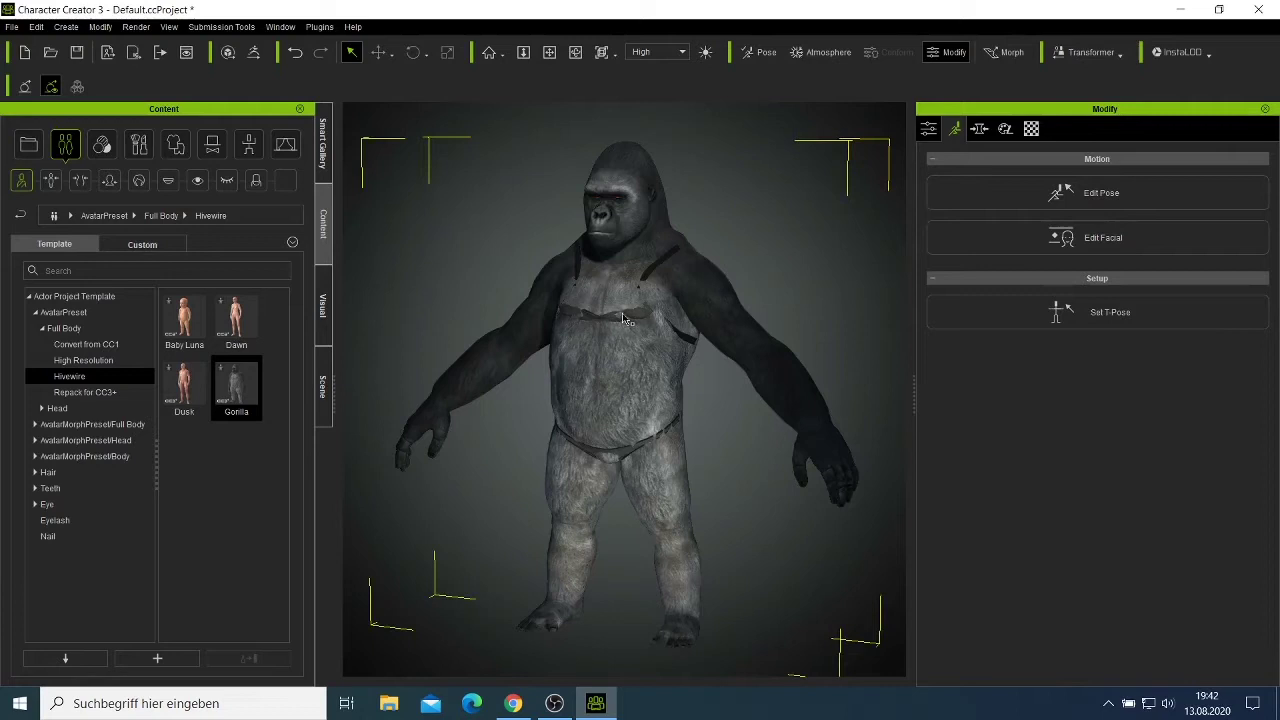
Delete the chest harness and then the briefs with Edit > Delete.
left_click(657, 273)
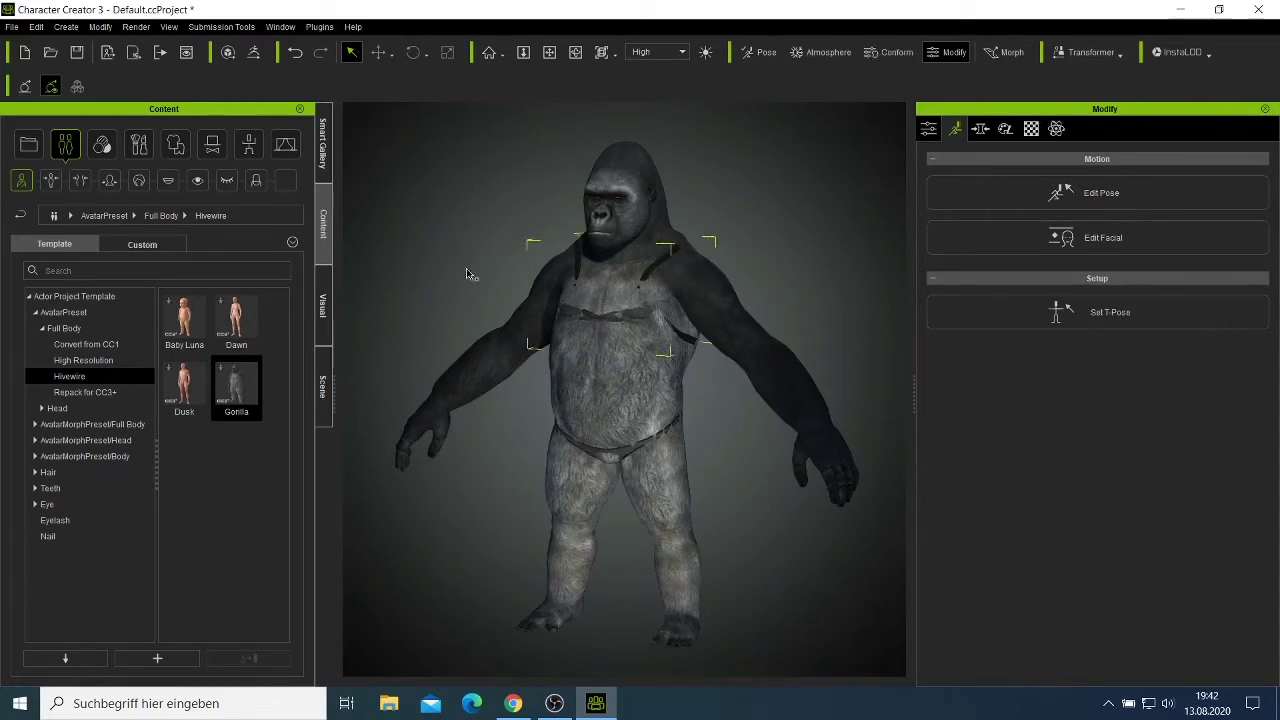
left_click(38, 28)
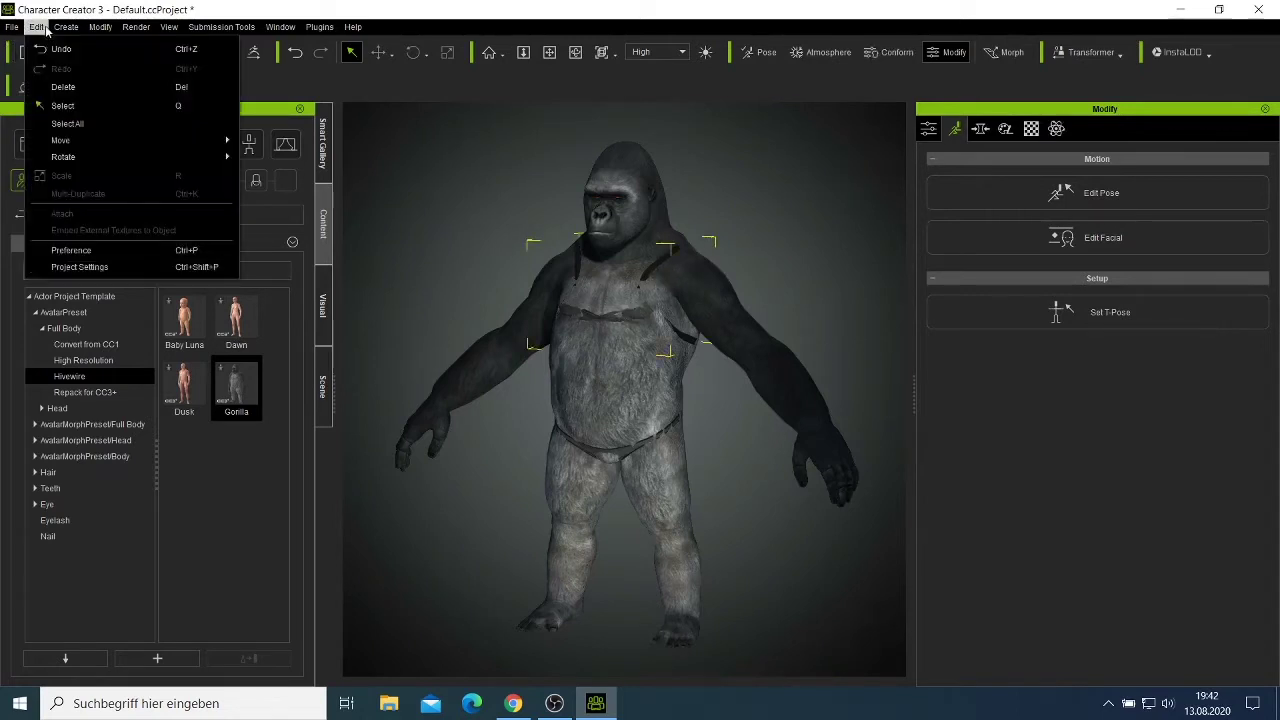
left_click(56, 87)
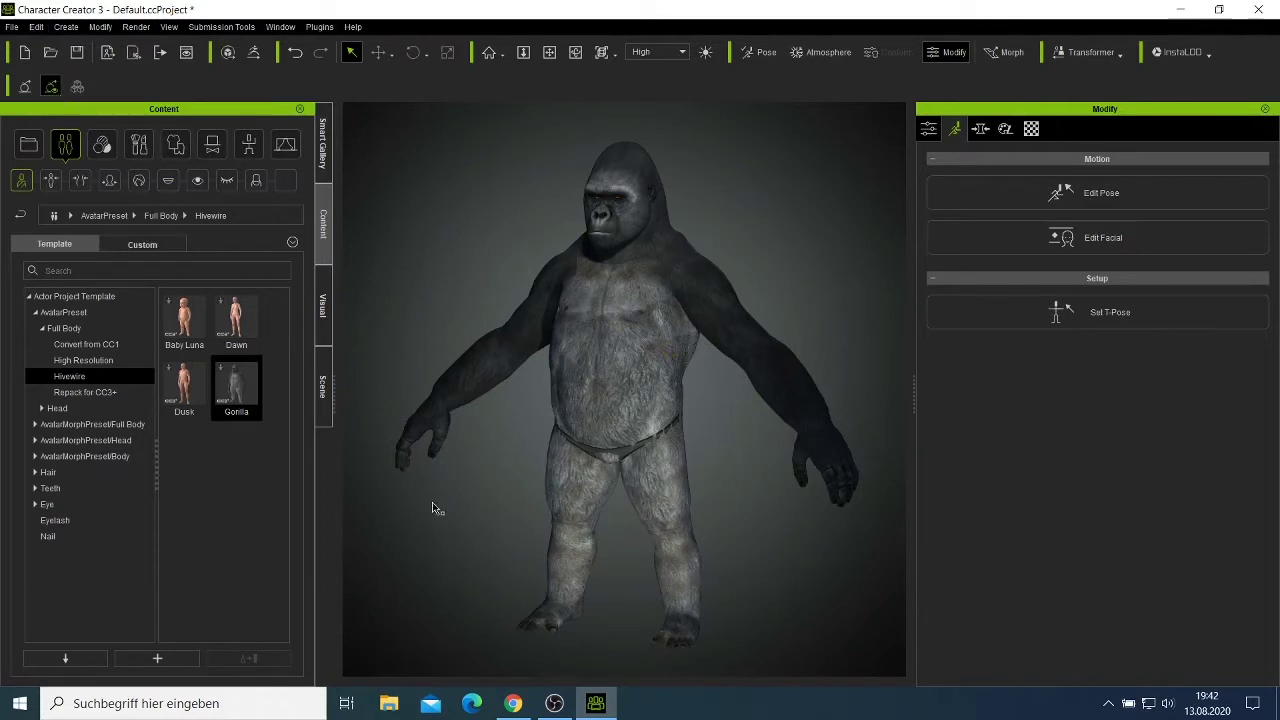
left_click(610, 472)
left_click(37, 27)
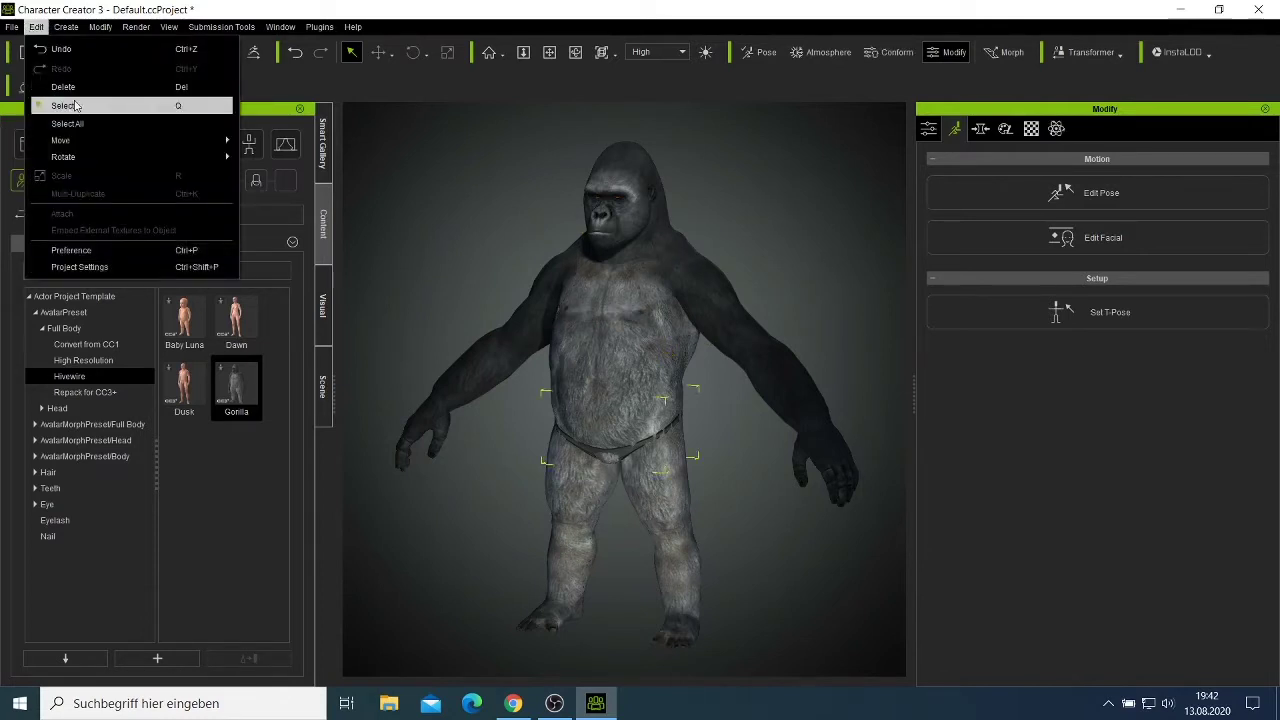
left_click(88, 87)
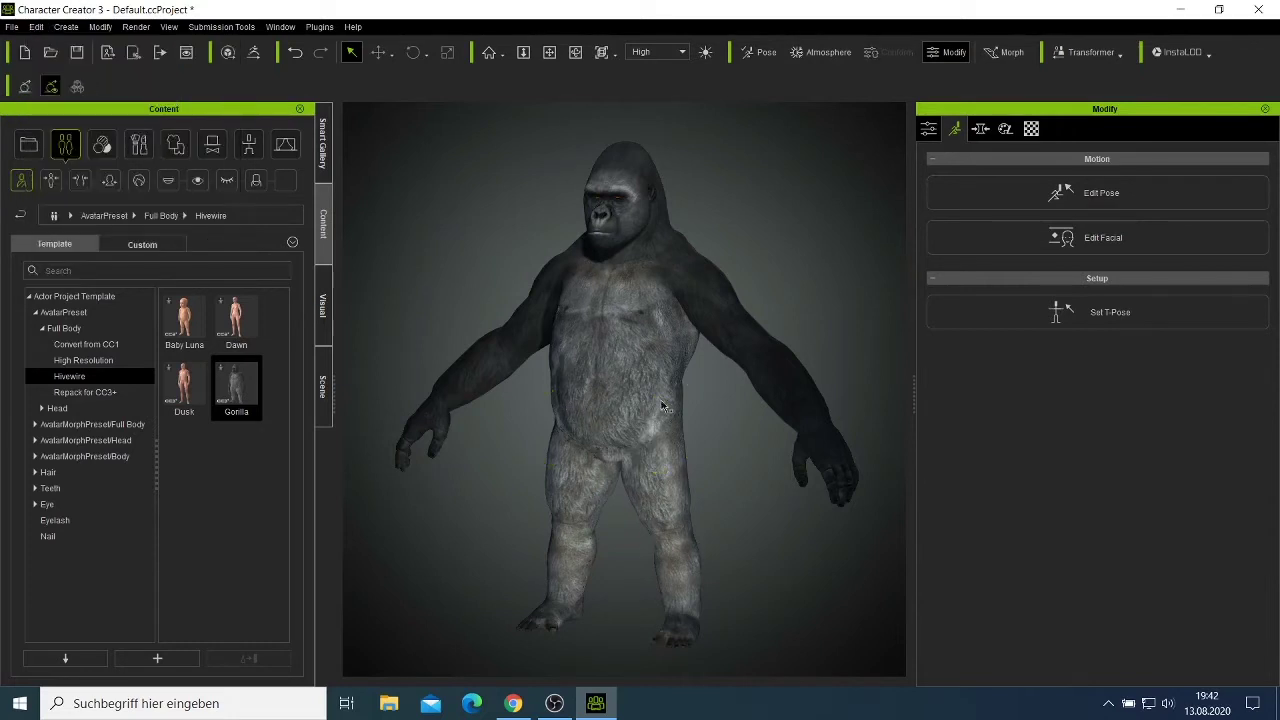
scroll(644, 386, "up", 2)
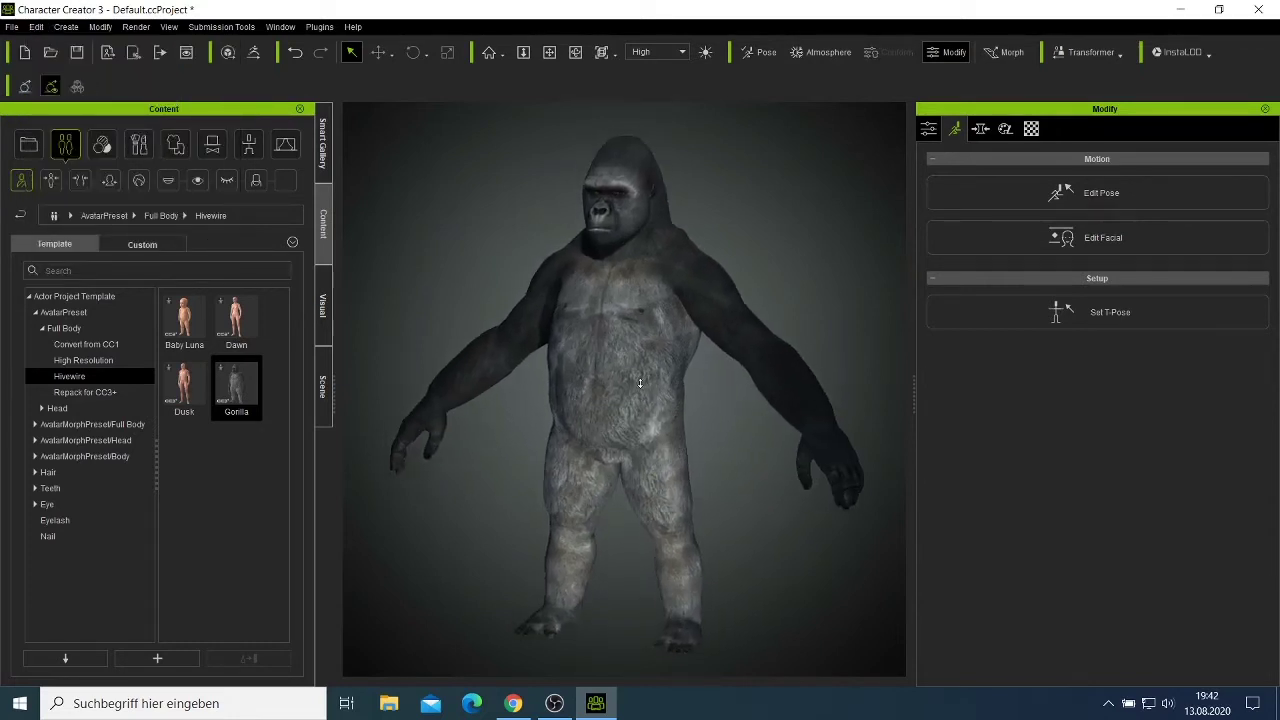
In the Full Body morph sliders, blend in CC3+_Katherine_Body at 13.
left_click(980, 128)
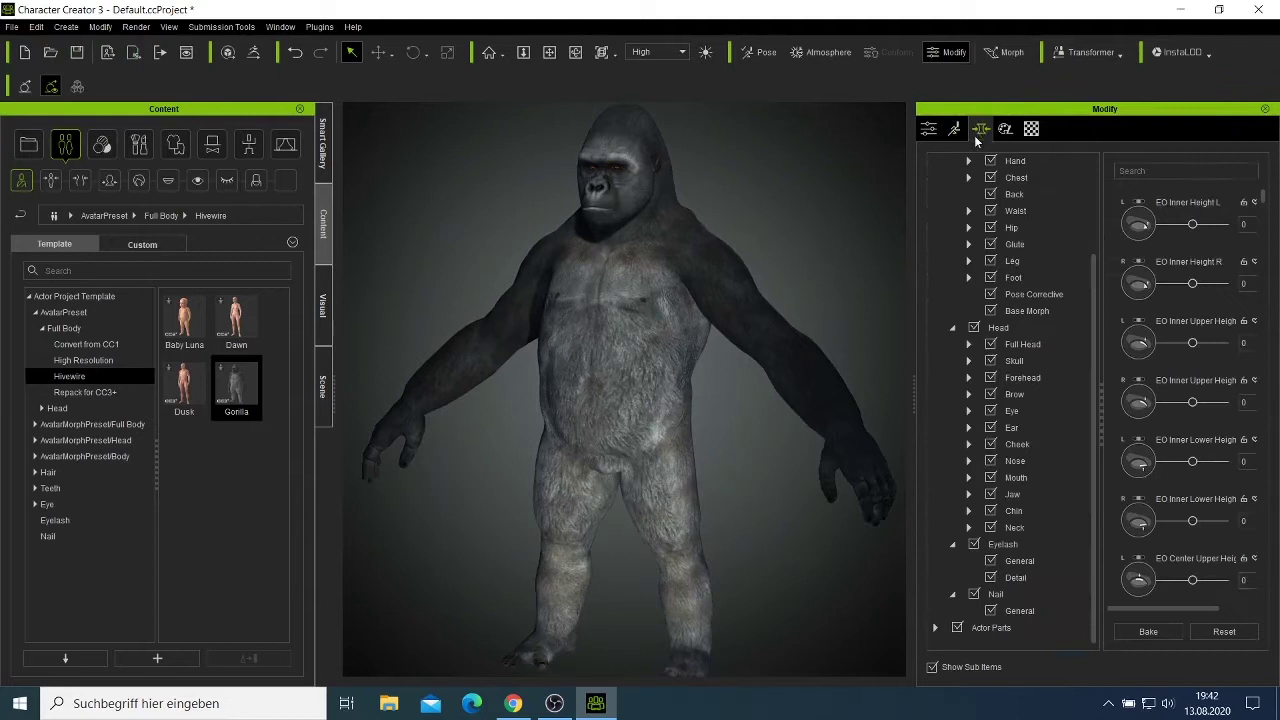
right_click_drag(716, 262, 680, 262)
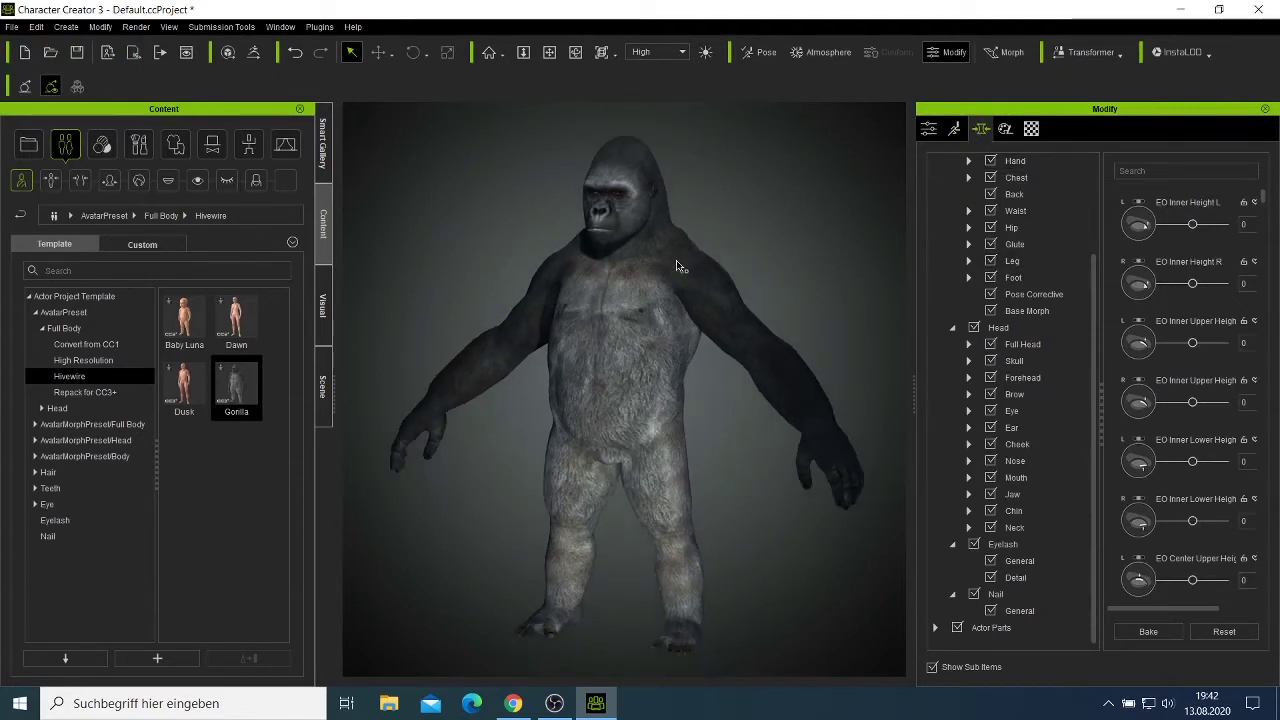
left_click_drag(1192, 284, 1199, 298)
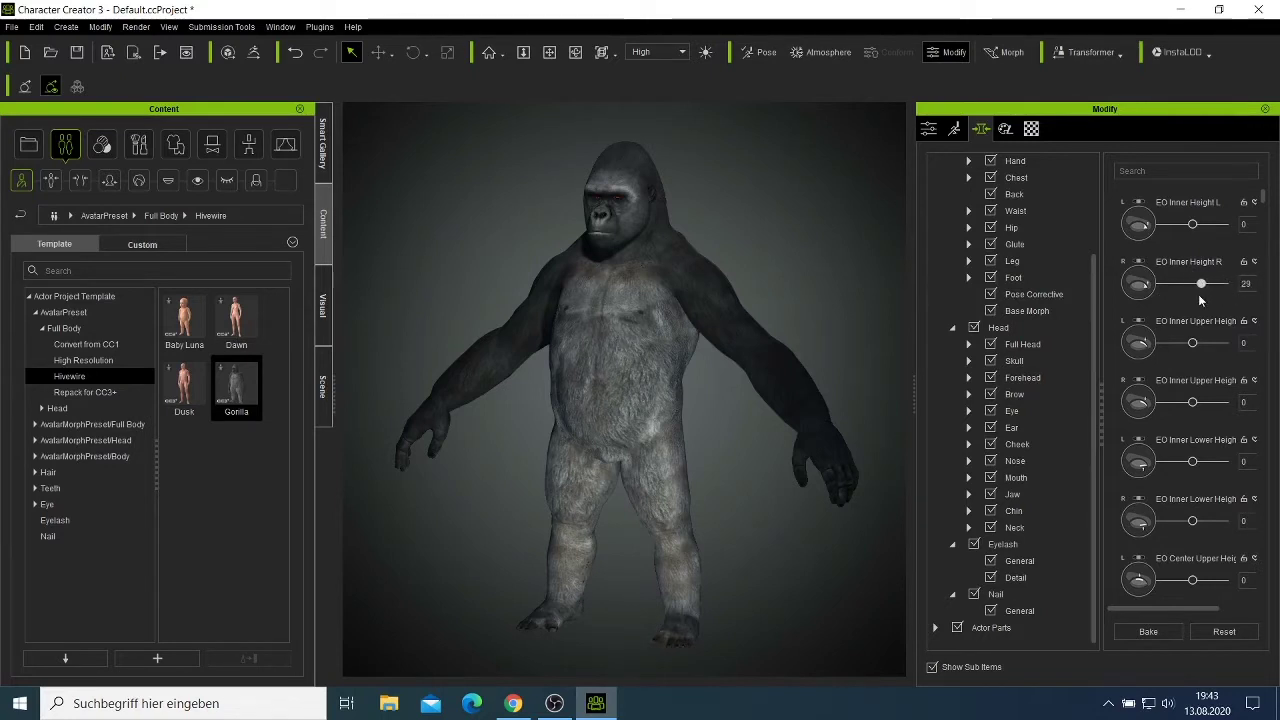
scroll(1025, 290, "up", 3)
left_click(1025, 228)
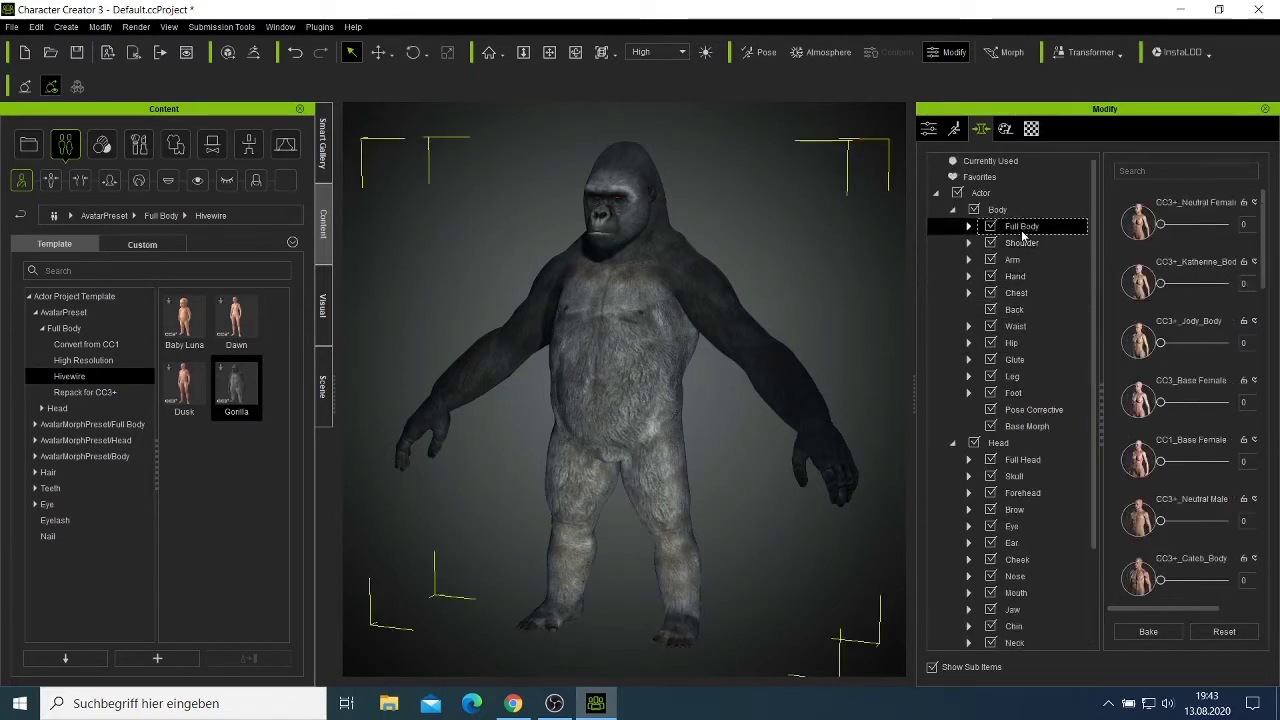
mouse_move(1161, 284)
left_mouse_down()
mouse_move(1189, 284)
mouse_move(1145, 290)
mouse_move(1180, 285)
mouse_move(1168, 304)
mouse_move(1230, 357)
mouse_move(1165, 350)
mouse_move(1192, 344)
mouse_move(1177, 351)
mouse_move(1172, 457)
left_mouse_up()
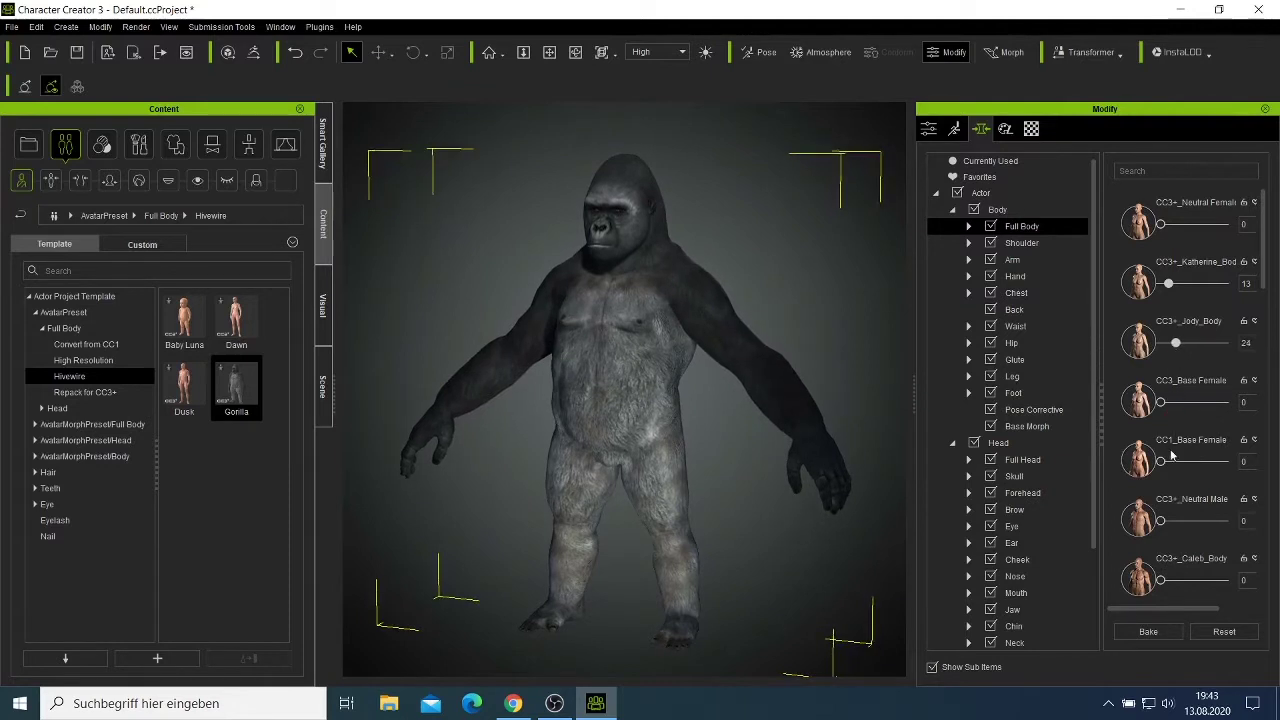
Test the CC3_Base Female and CC1_Base Male body morphs, leaving both near zero.
left_click_drag(1161, 403, 1207, 403)
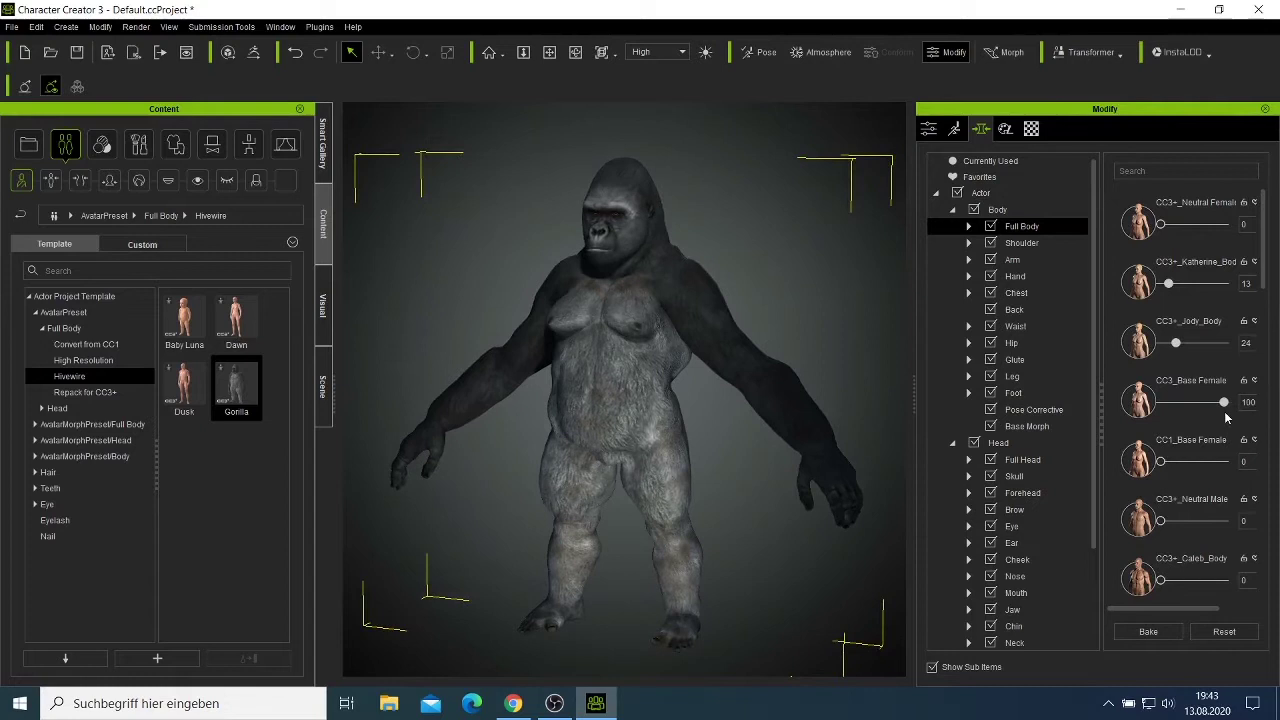
left_click(1203, 410)
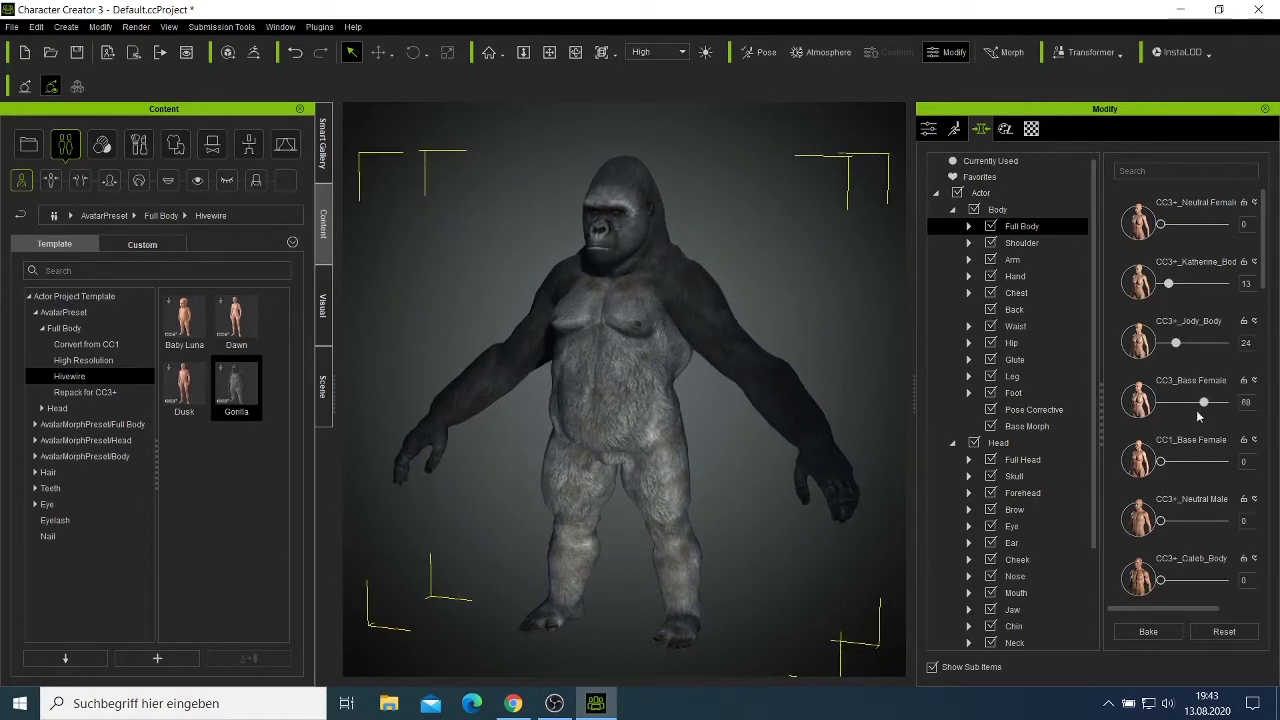
left_click_drag(1203, 403, 1162, 403)
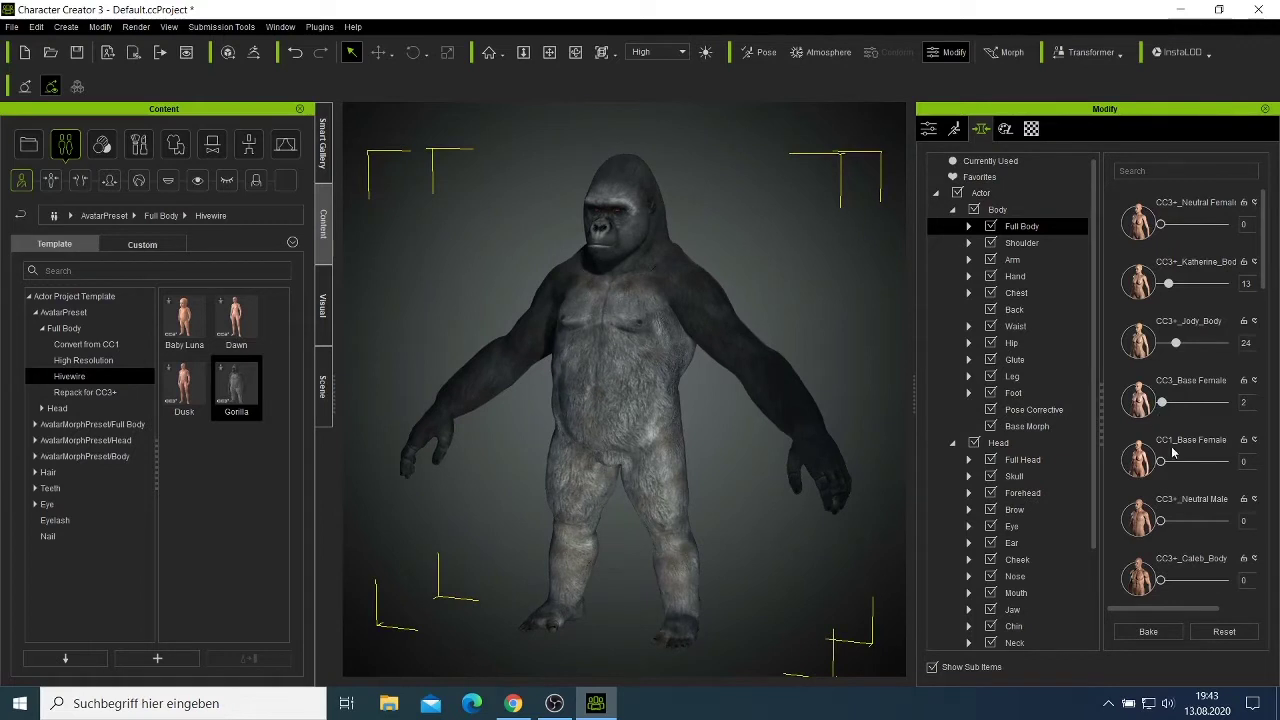
scroll(1160, 492, "down", 3)
scroll(1164, 510, "down", 3)
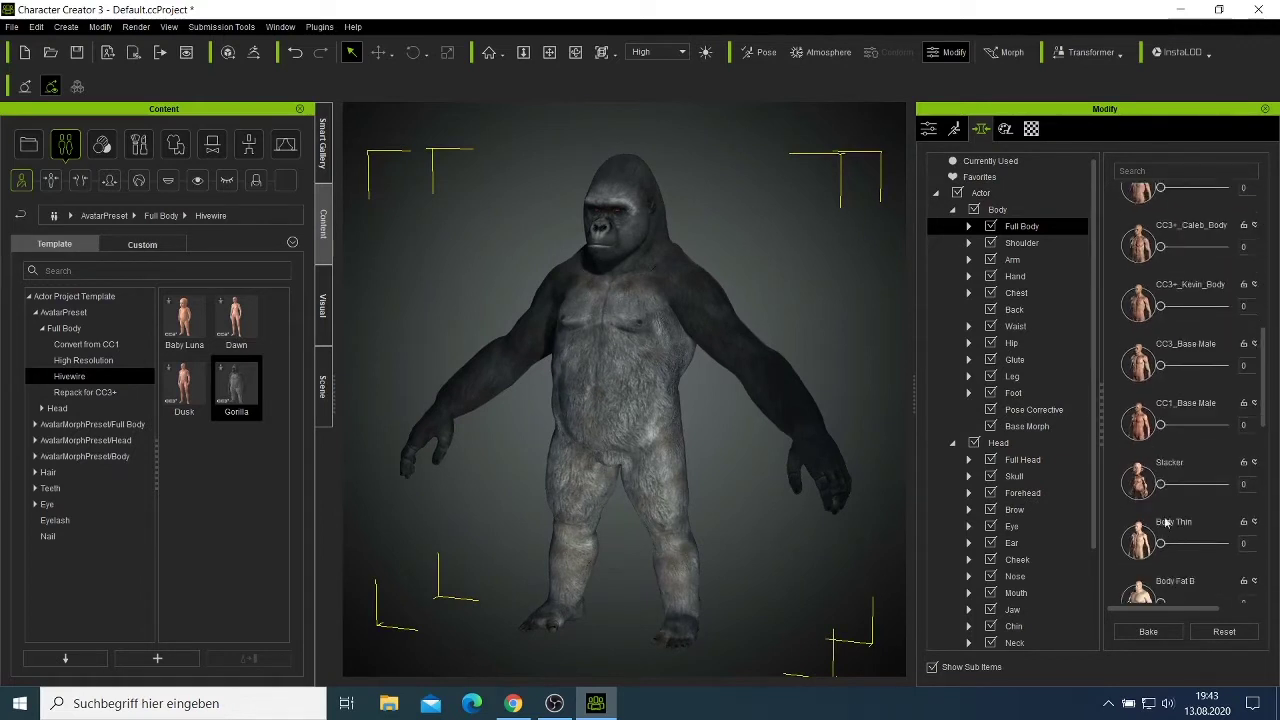
left_click(1188, 425)
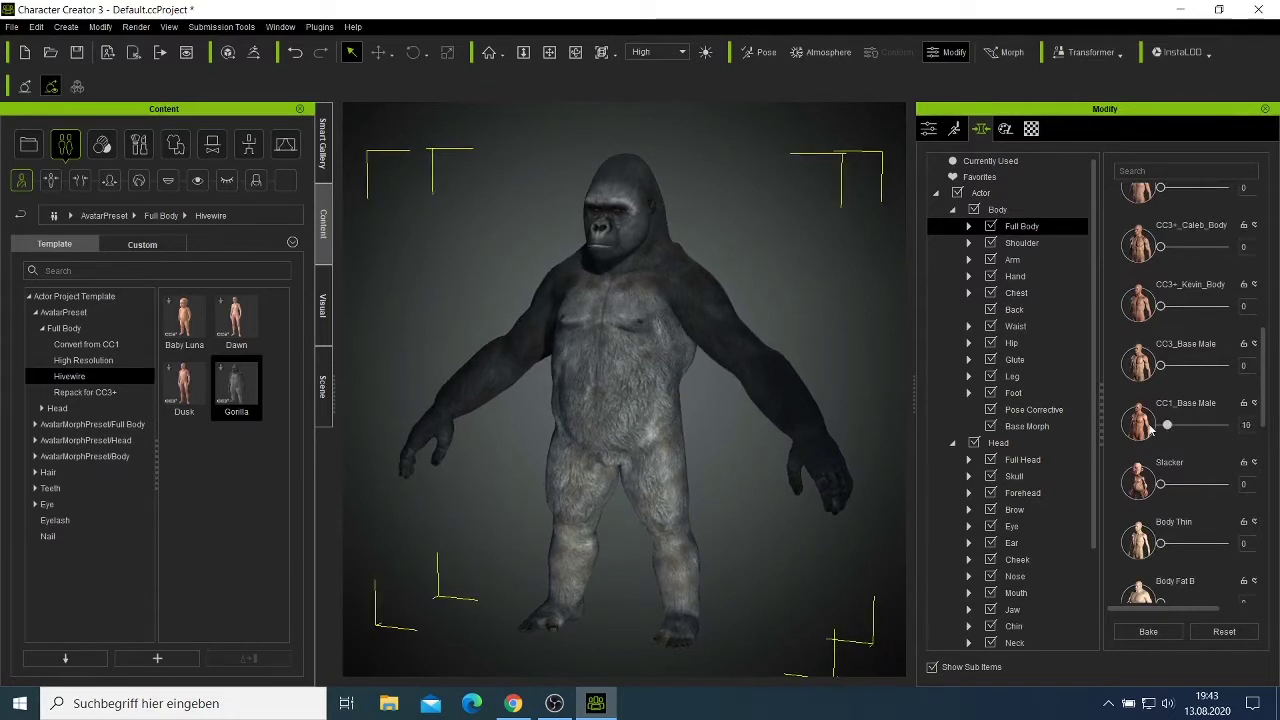
left_click(1160, 425)
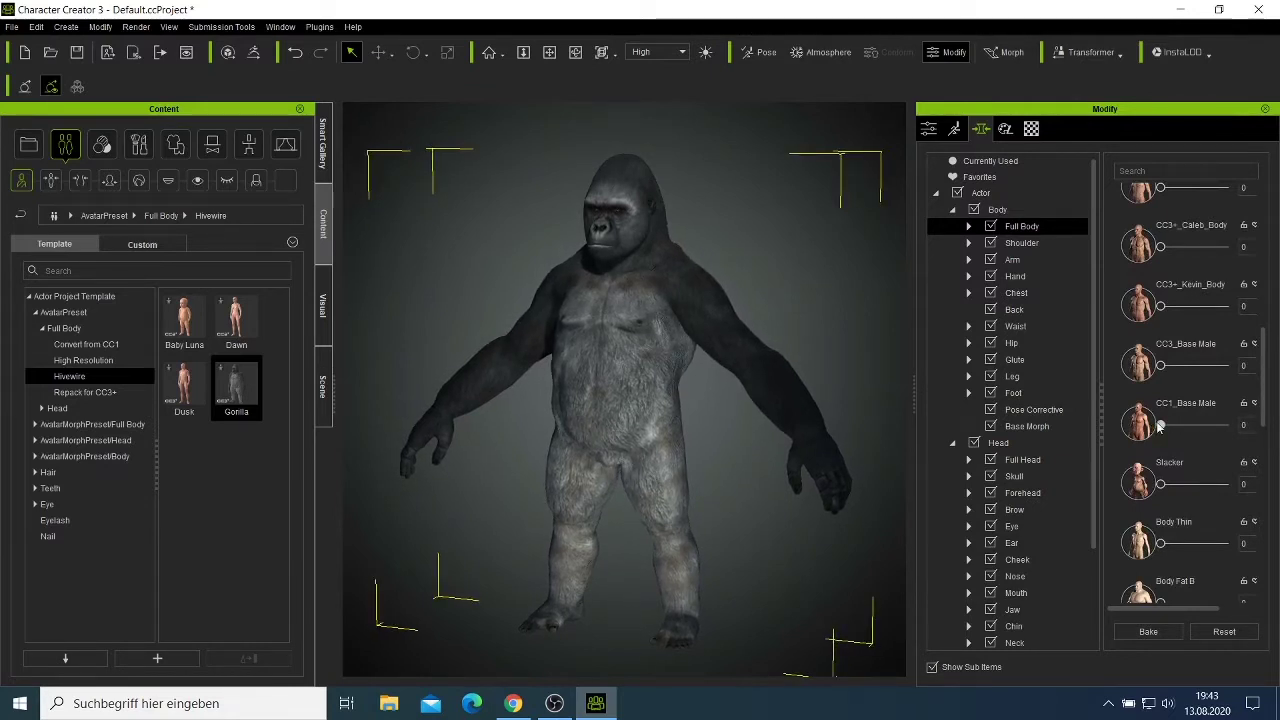
scroll(1157, 488, "down", 3)
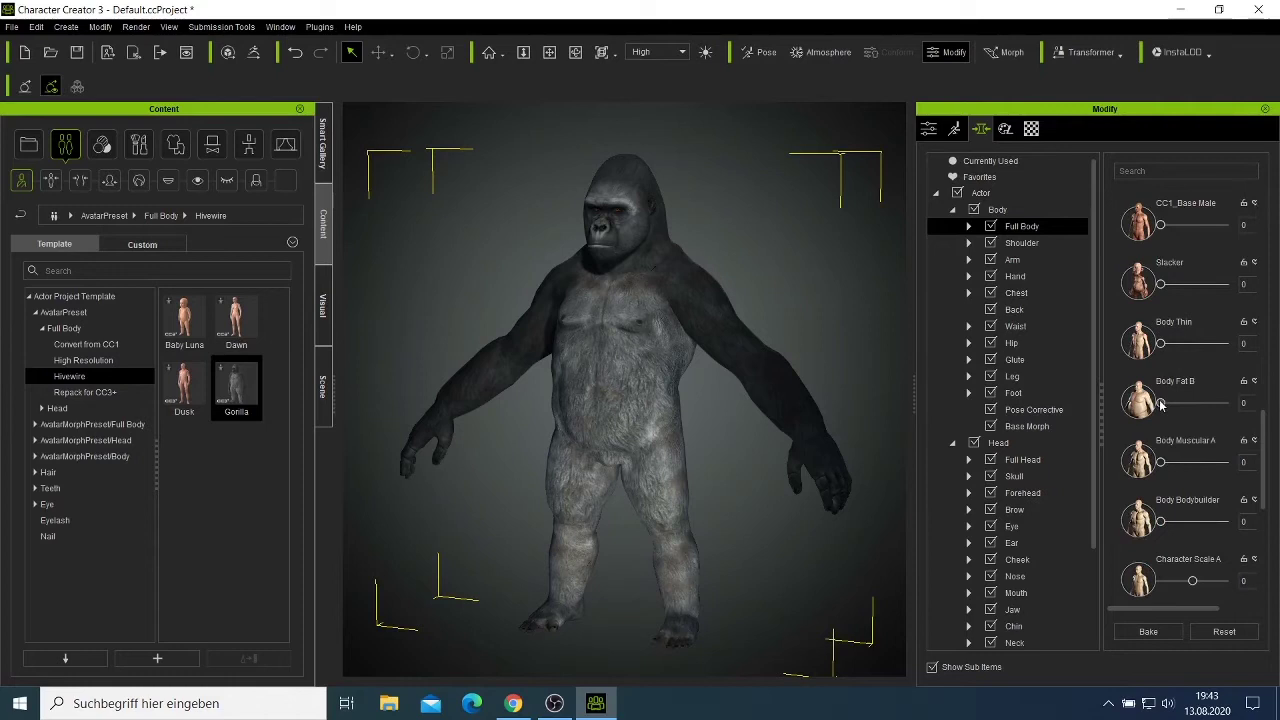
scroll(1163, 424, "down", 2)
scroll(1157, 462, "down", 2)
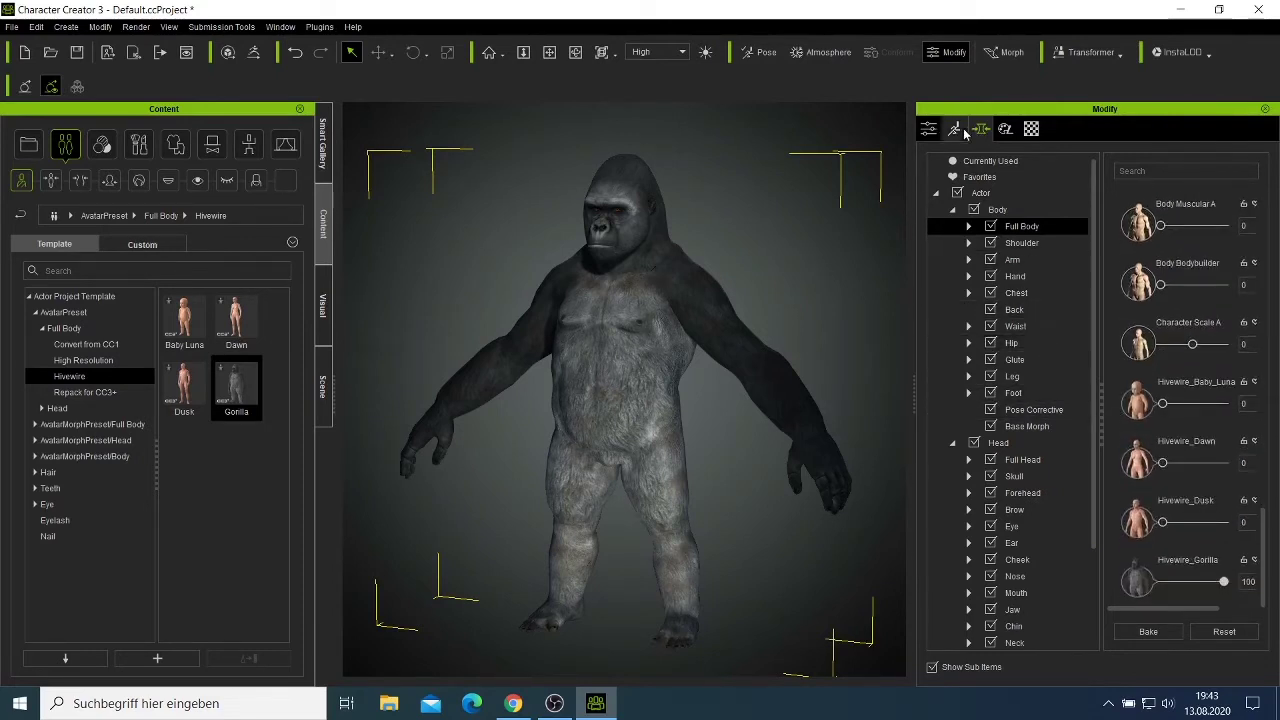
left_click(956, 129)
Apply the 3_Hivewire ChestPound motion and orbit around the chest-pounding gorilla.
left_click(928, 129)
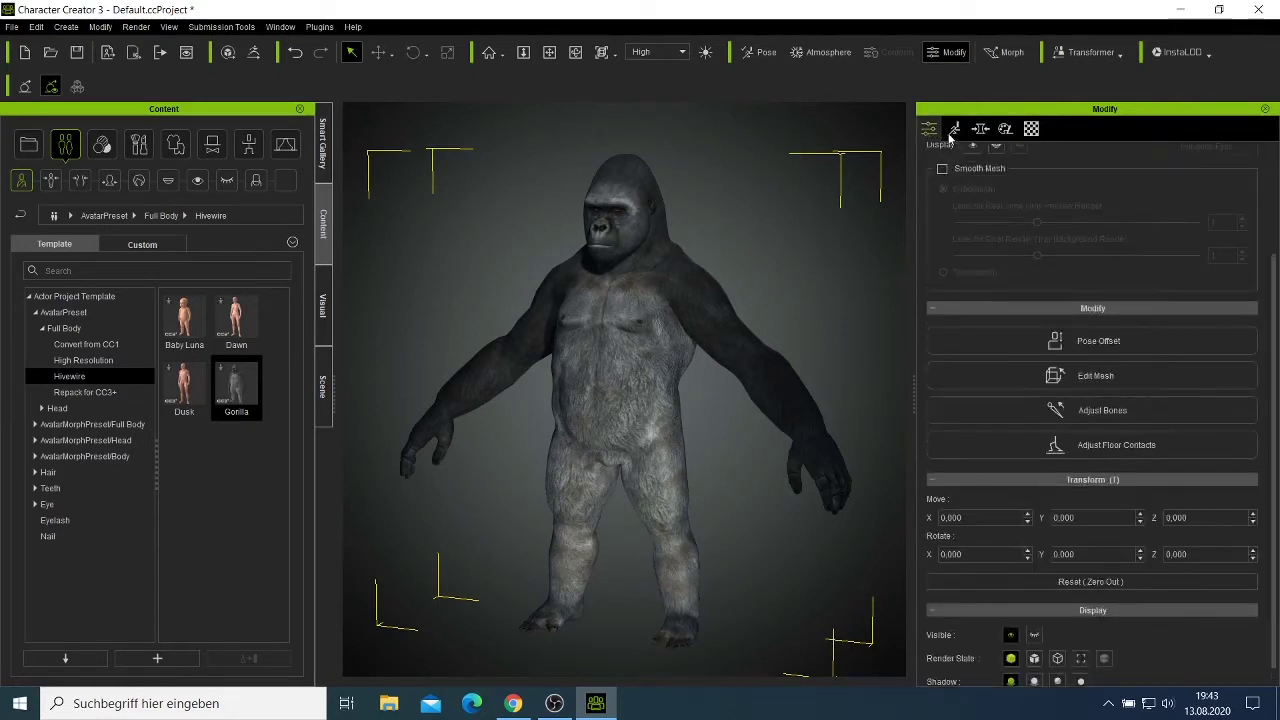
left_click(955, 129)
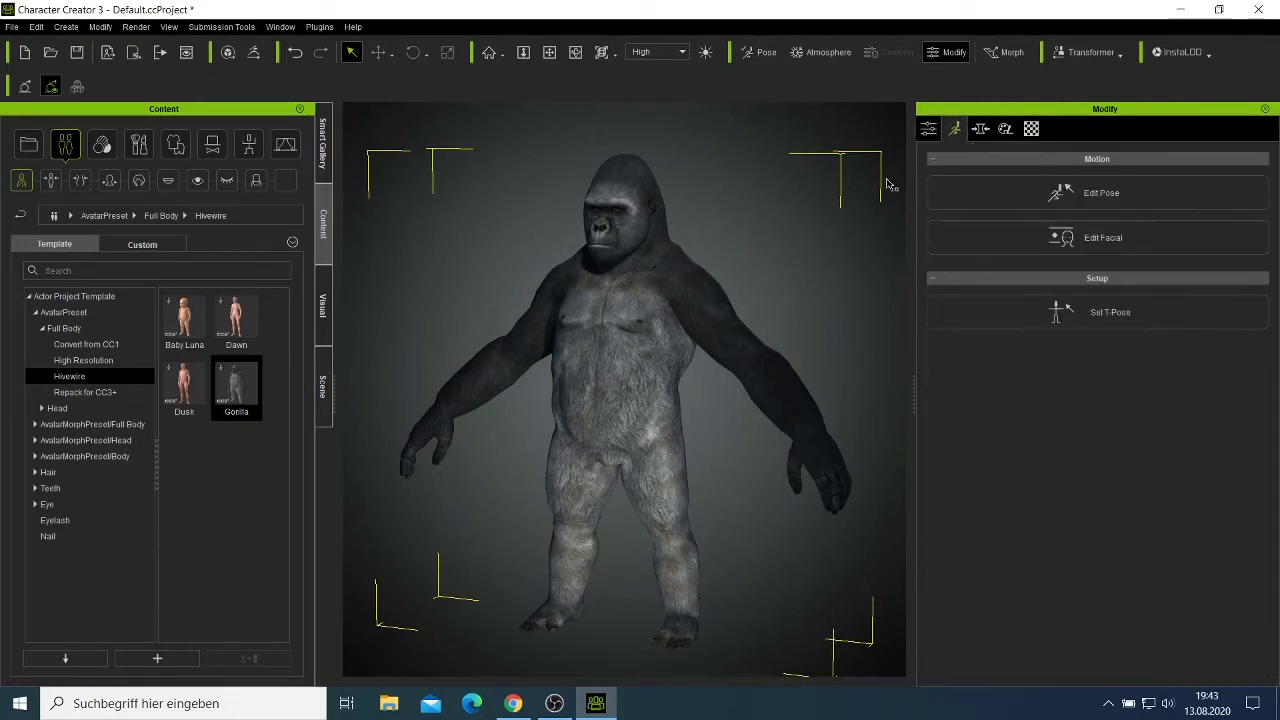
left_click(758, 52)
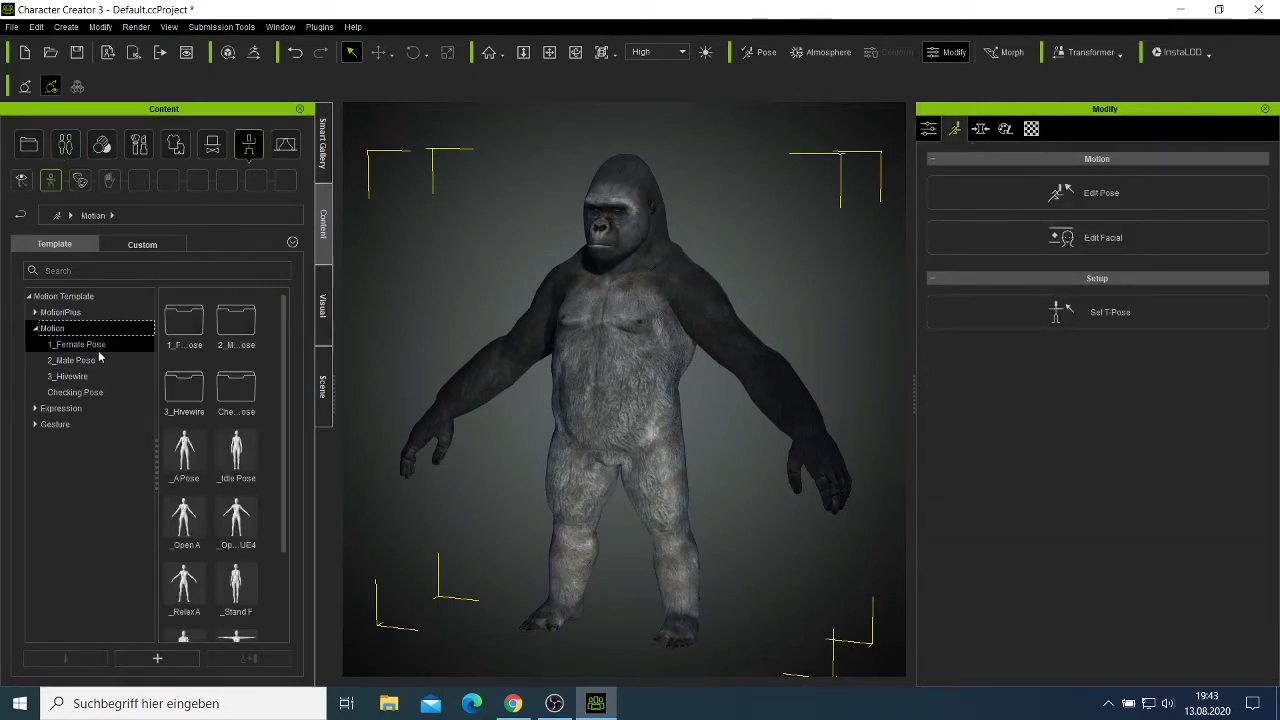
left_click(82, 377)
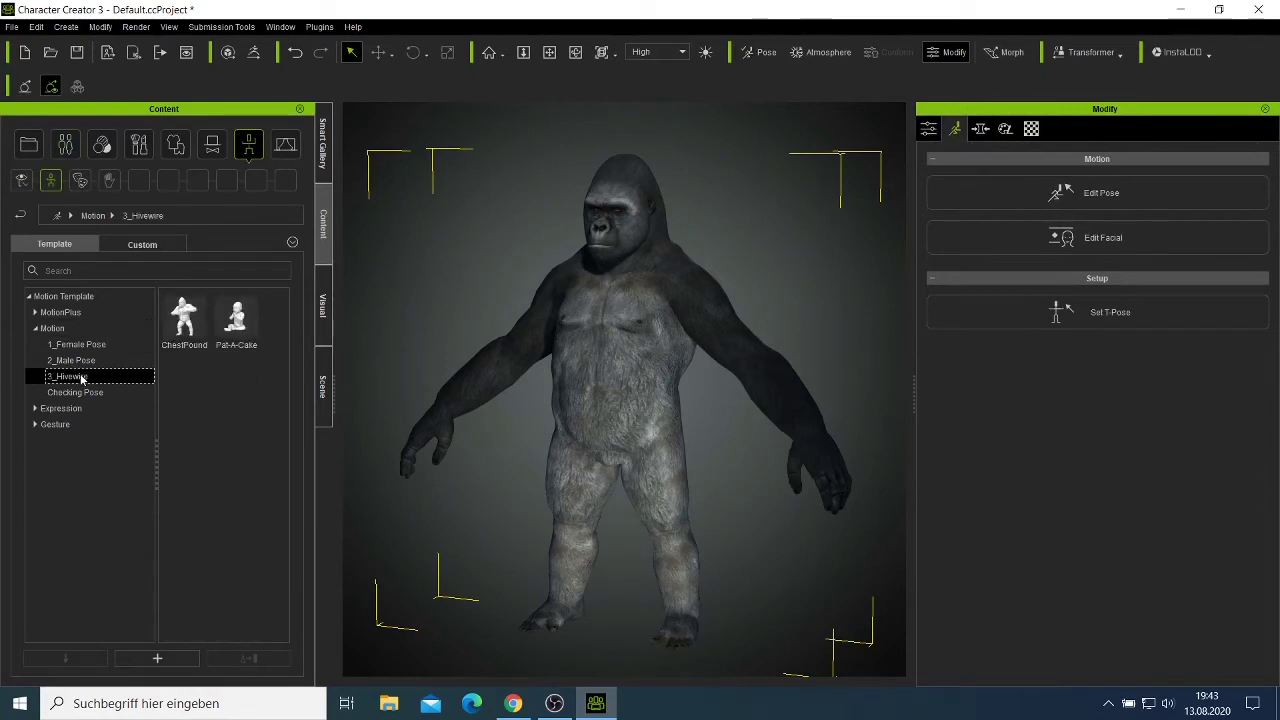
double_click(194, 322)
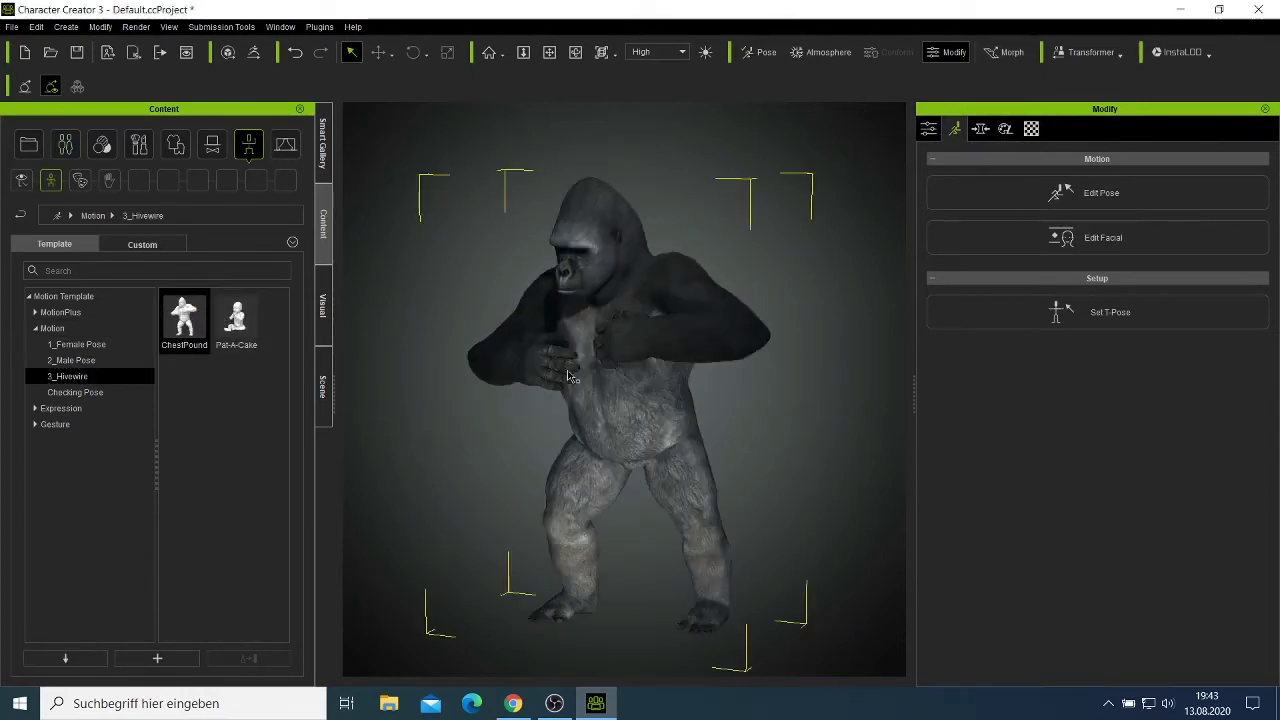
left_click(575, 52)
mouse_move(686, 440)
left_mouse_down()
mouse_move(548, 485)
mouse_move(634, 457)
left_mouse_up()
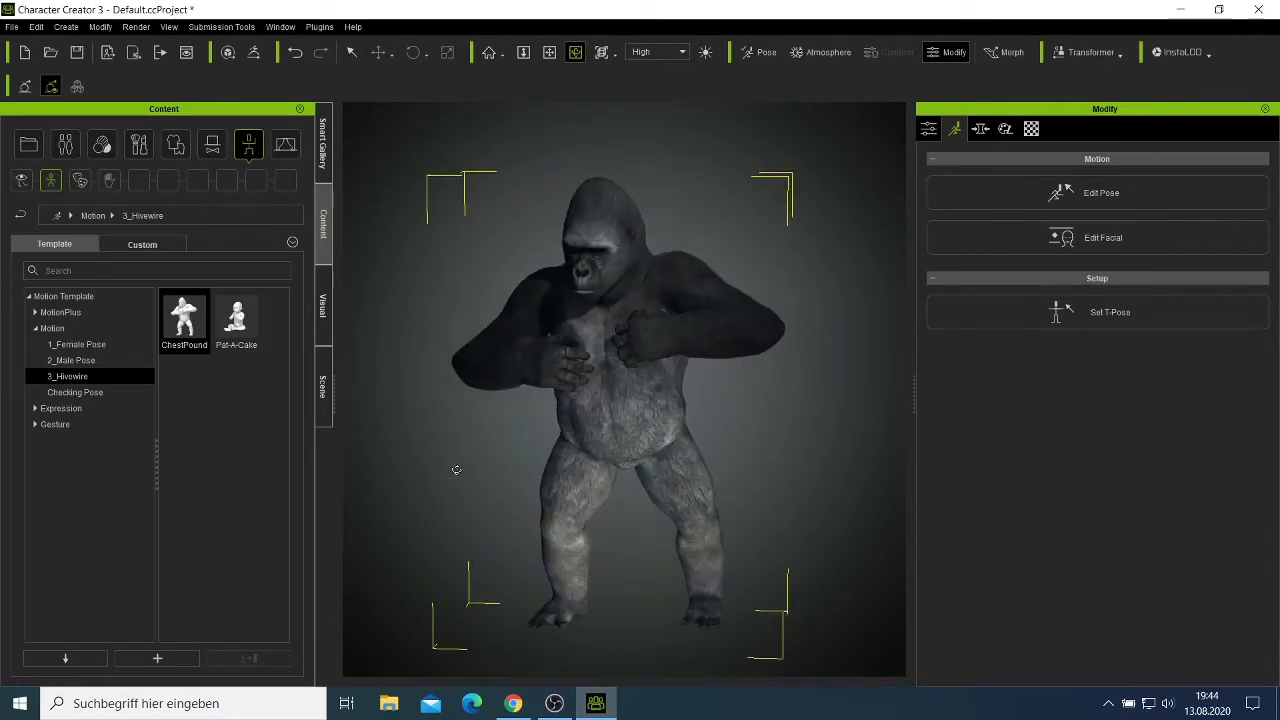
left_click(280, 27)
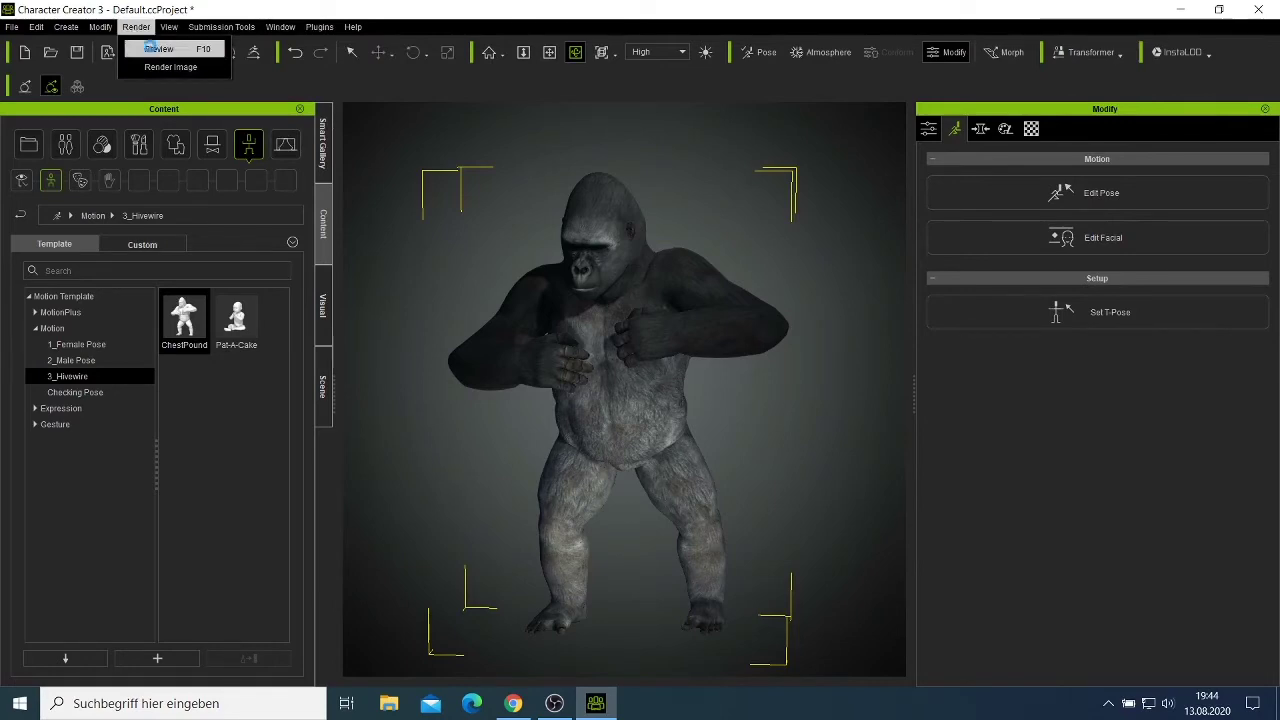
Render a preview of the posed gorilla, view it maximized in Photos, then close it.
left_click(152, 48)
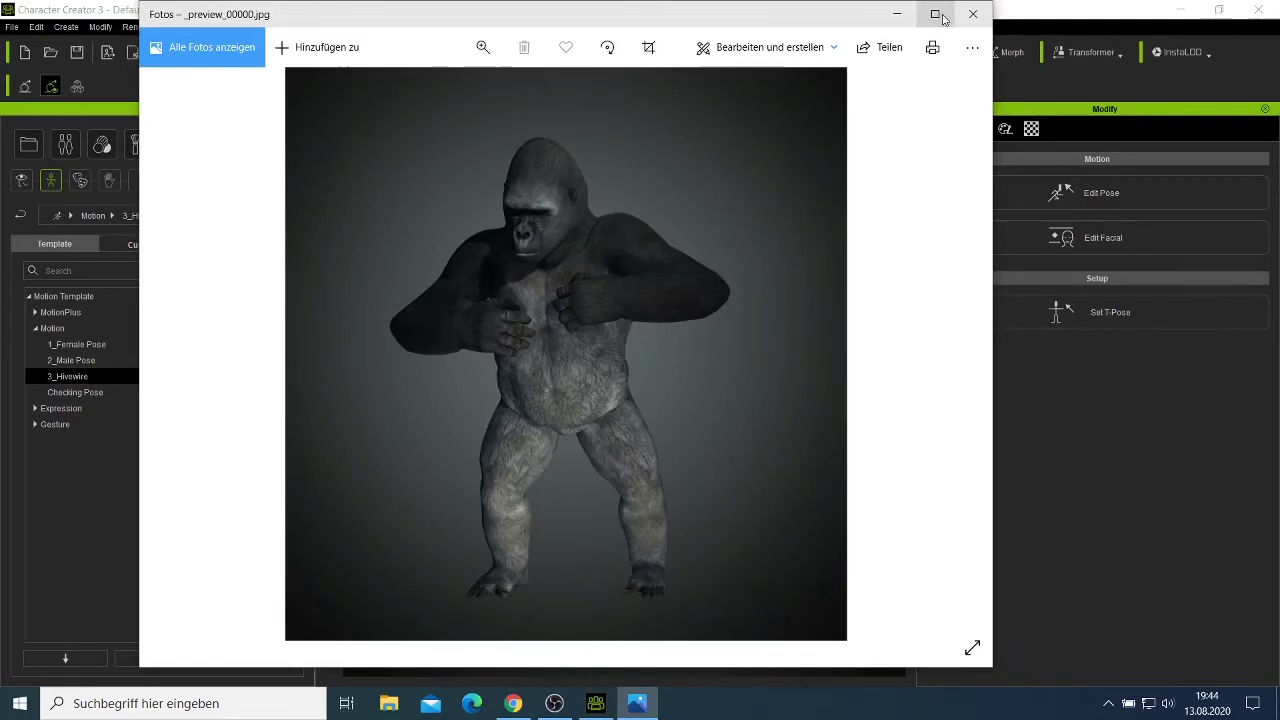
left_click(936, 15)
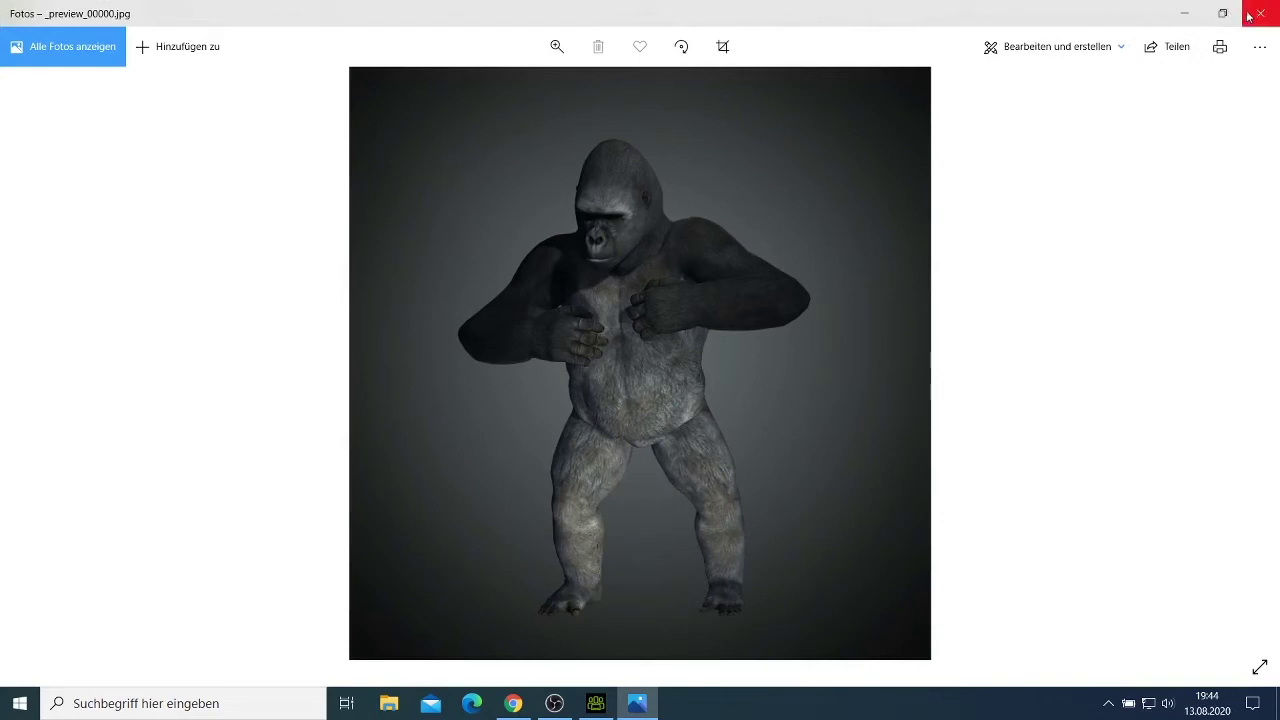
left_click(1259, 13)
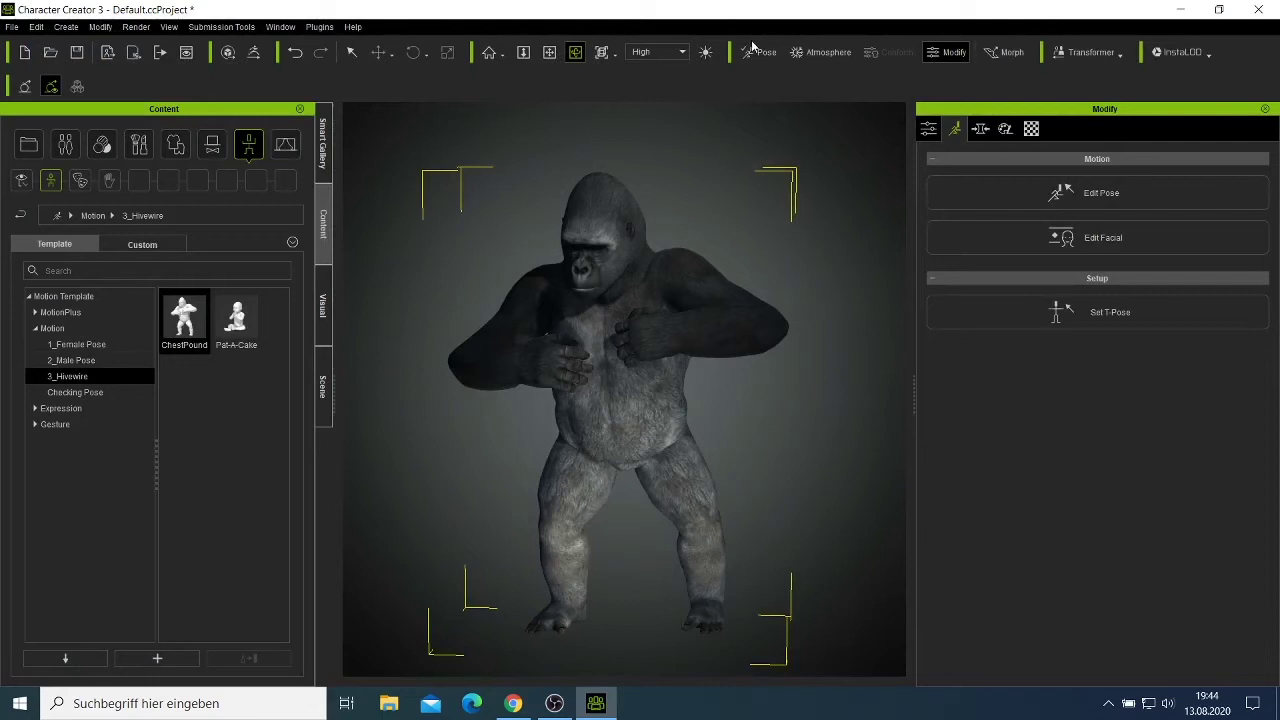
Apply the sporty crouching pose from 2_Male Pose and pan to recenter the gorilla.
left_click(52, 328)
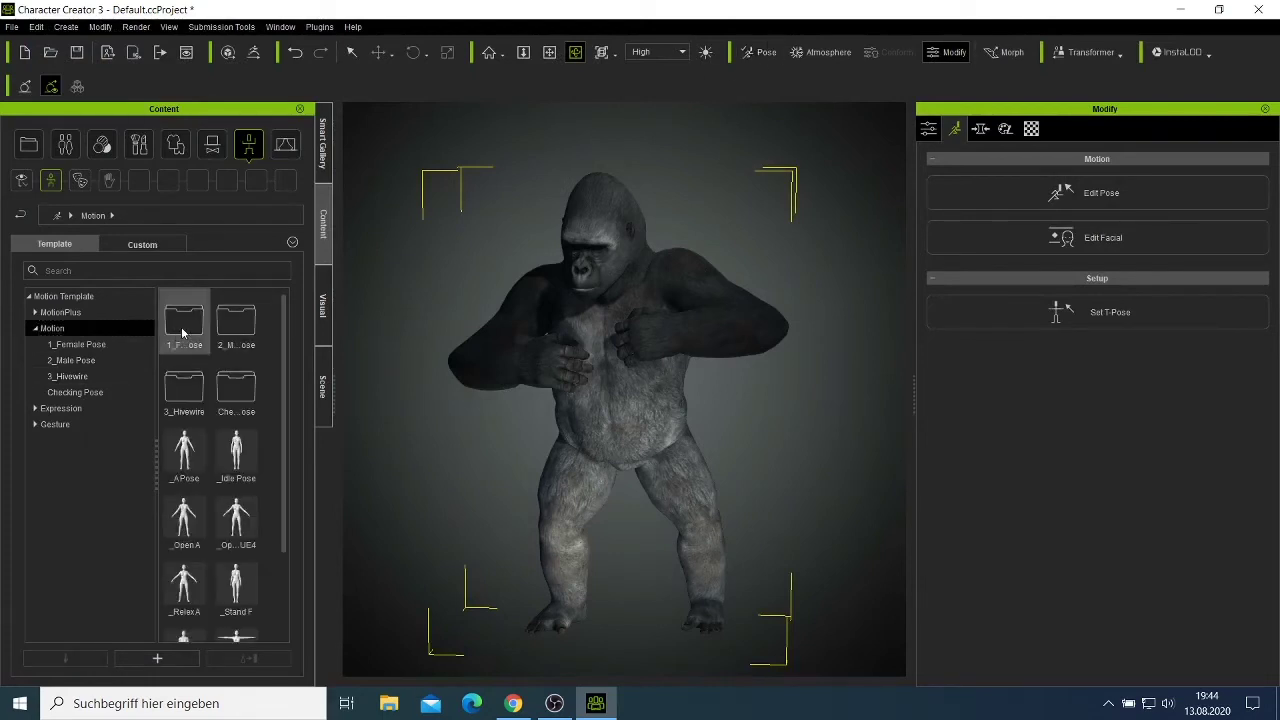
double_click(238, 325)
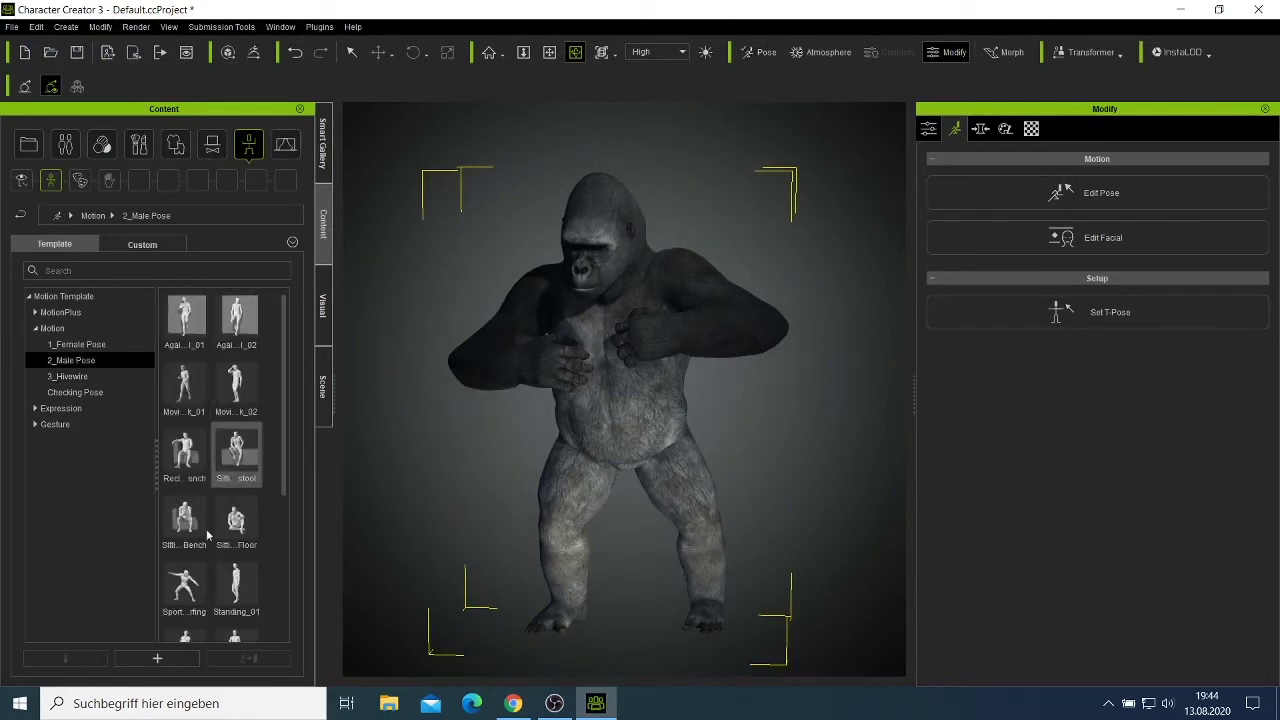
double_click(184, 585)
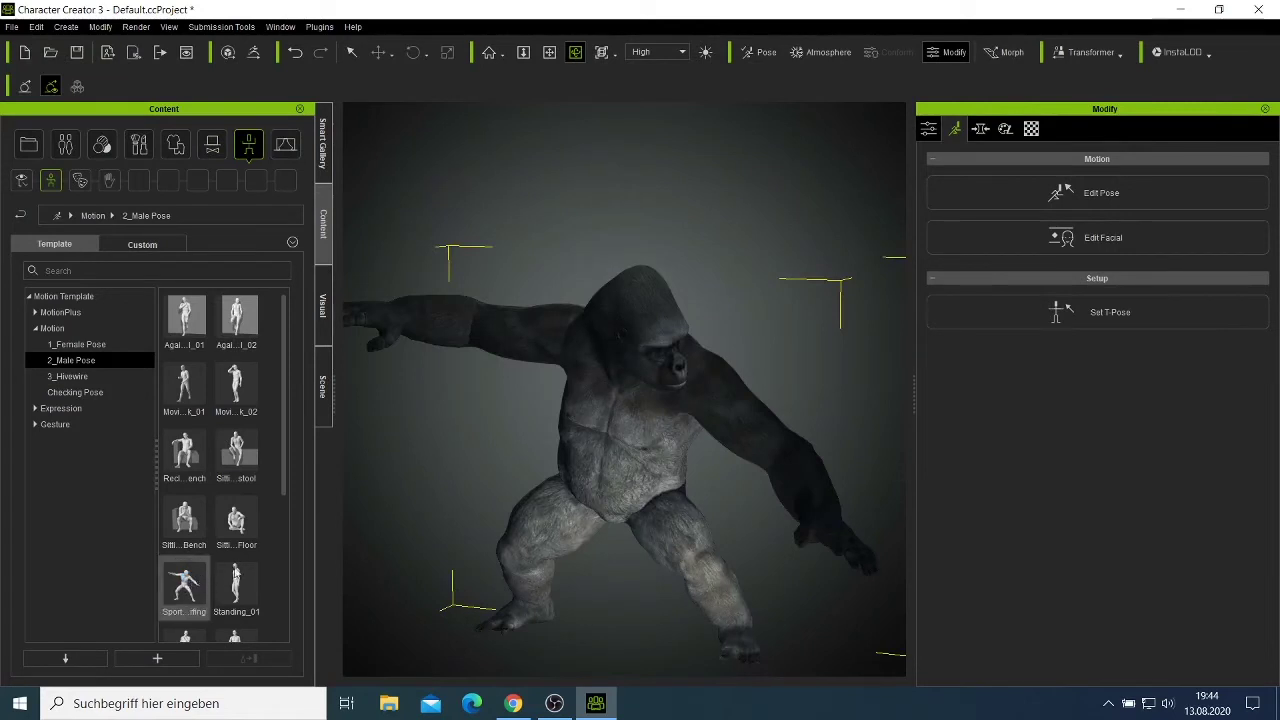
scroll(470, 440, "down", 1)
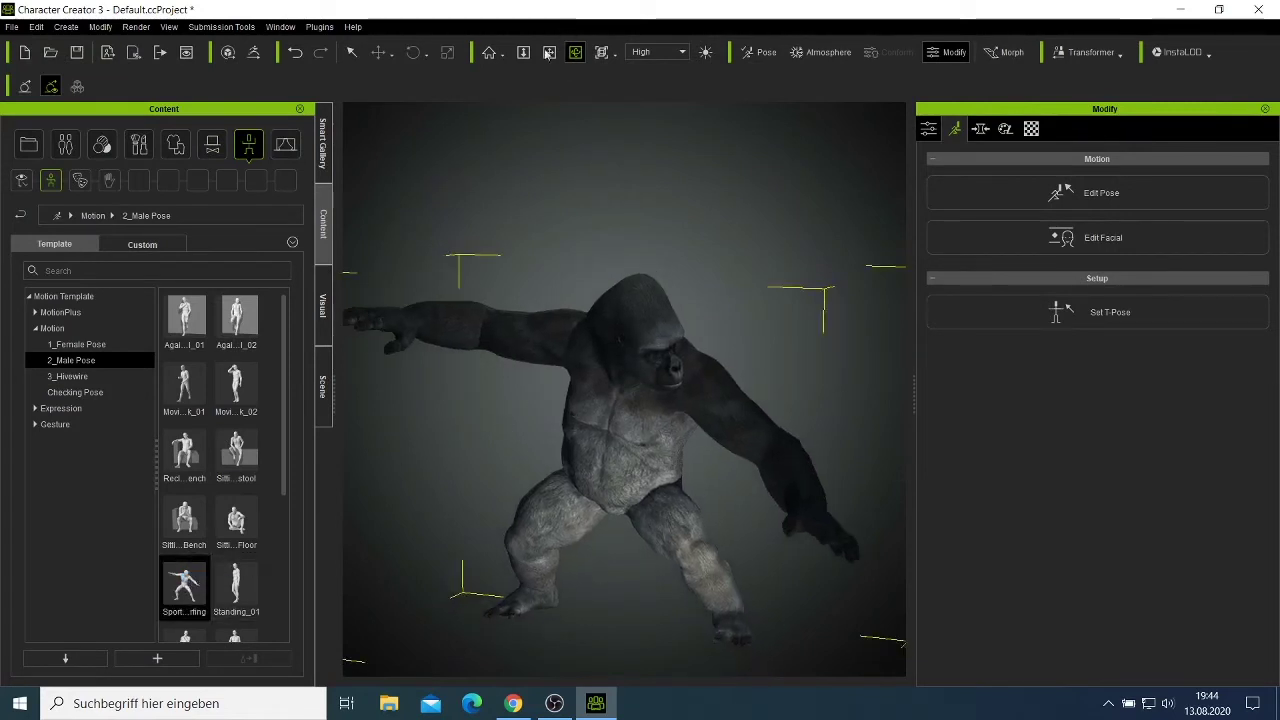
left_click(549, 52)
left_click_drag(586, 380, 610, 301)
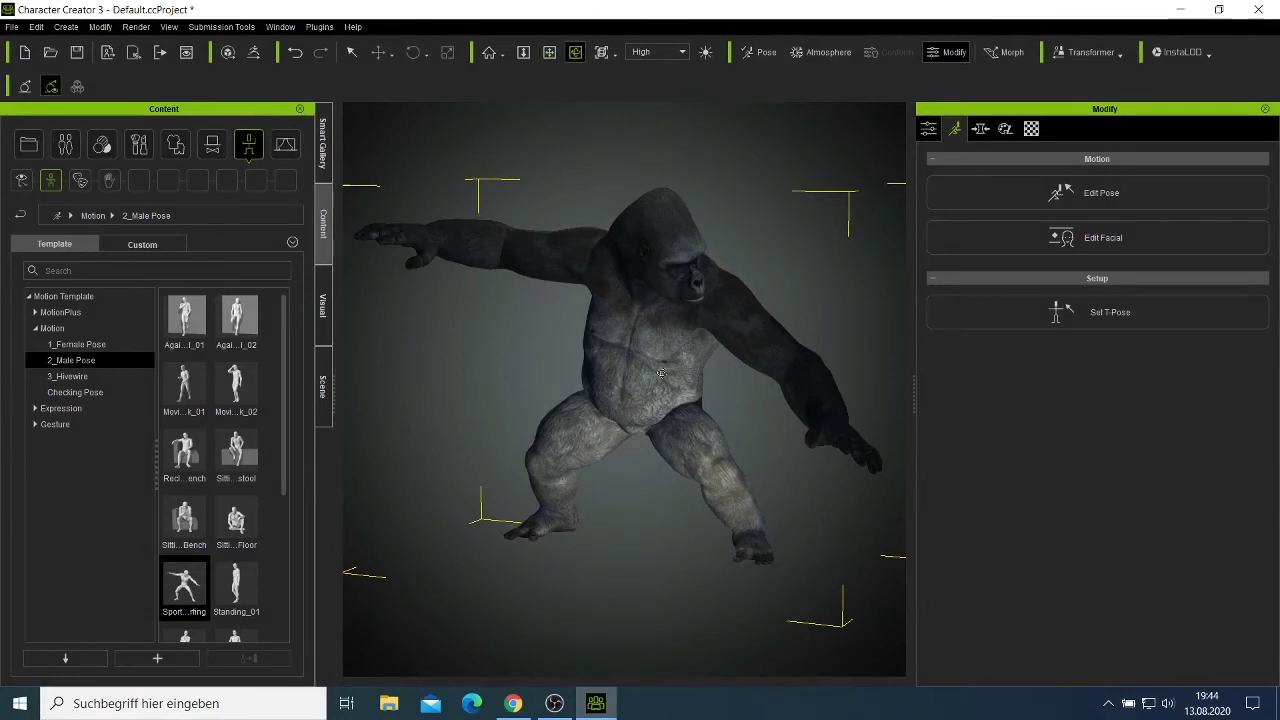
Fit the view, orbit to see the gorilla's back and front, then zoom in closer.
left_click(576, 57)
right_click_drag(620, 400, 200, 415)
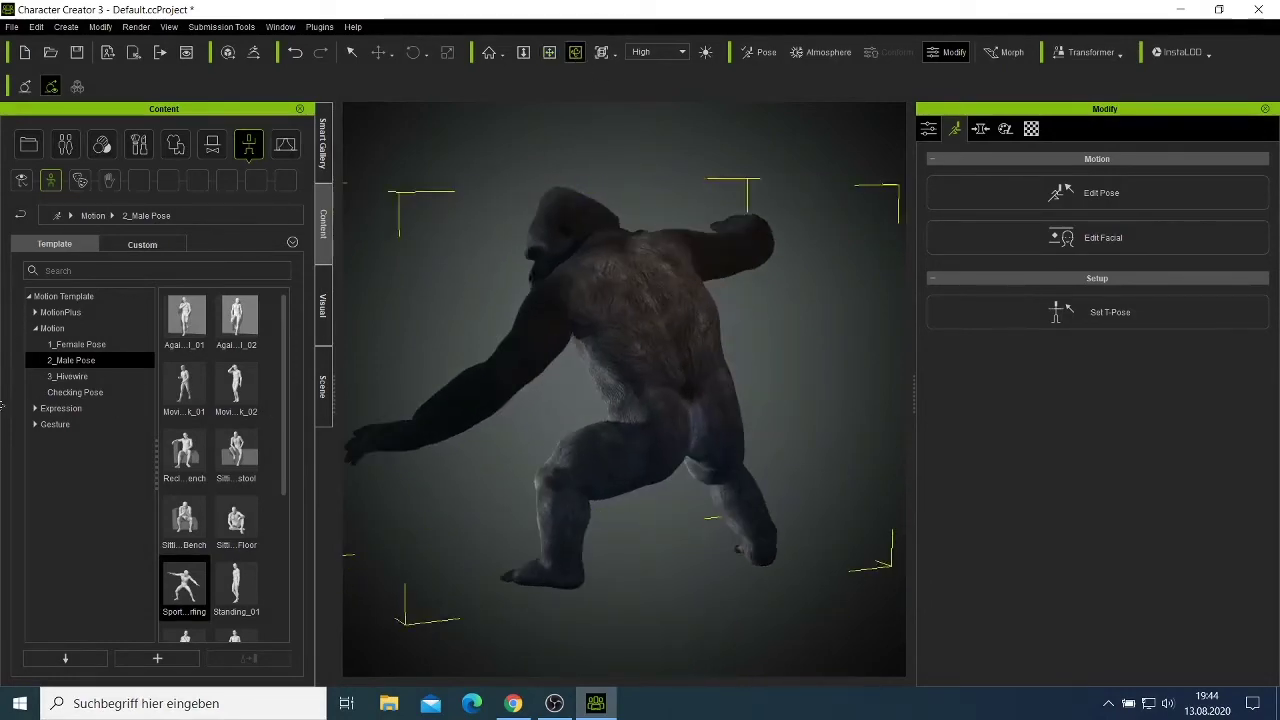
mouse_move(57, 418)
right_mouse_down()
mouse_move(396, 449)
mouse_move(517, 444)
right_mouse_up()
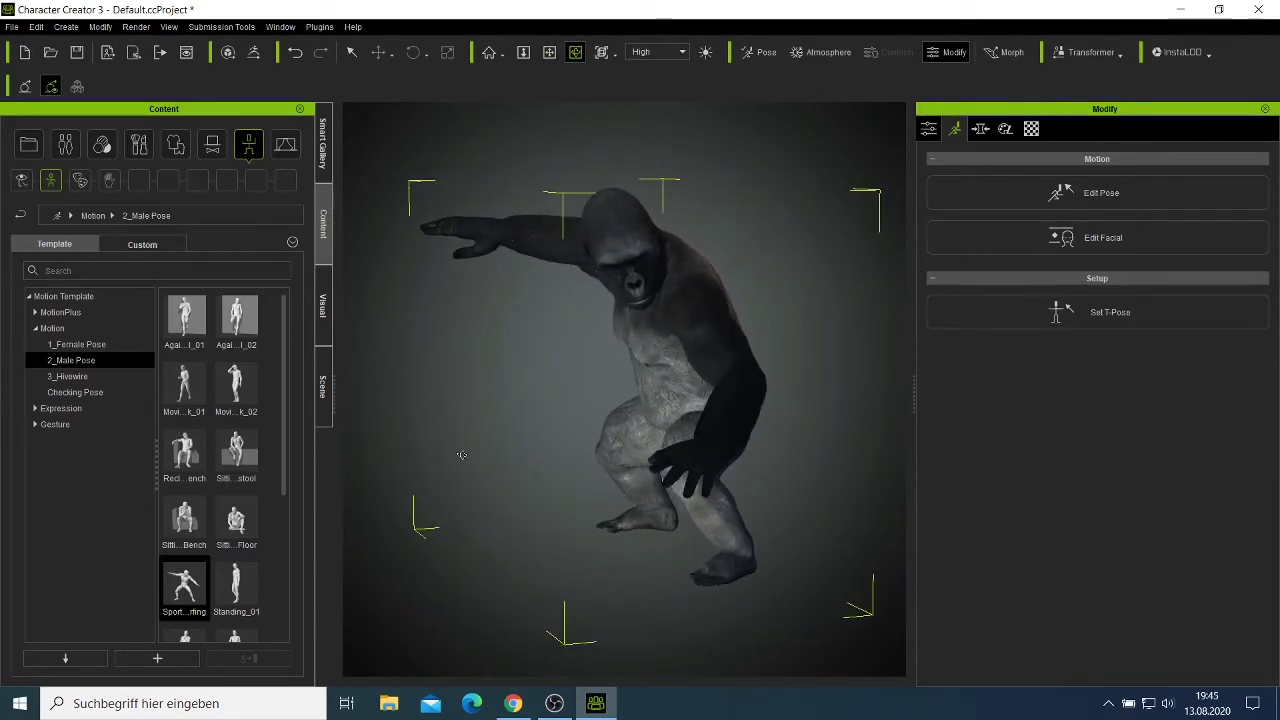
scroll(517, 444, "up", 2)
scroll(520, 444, "up", 2)
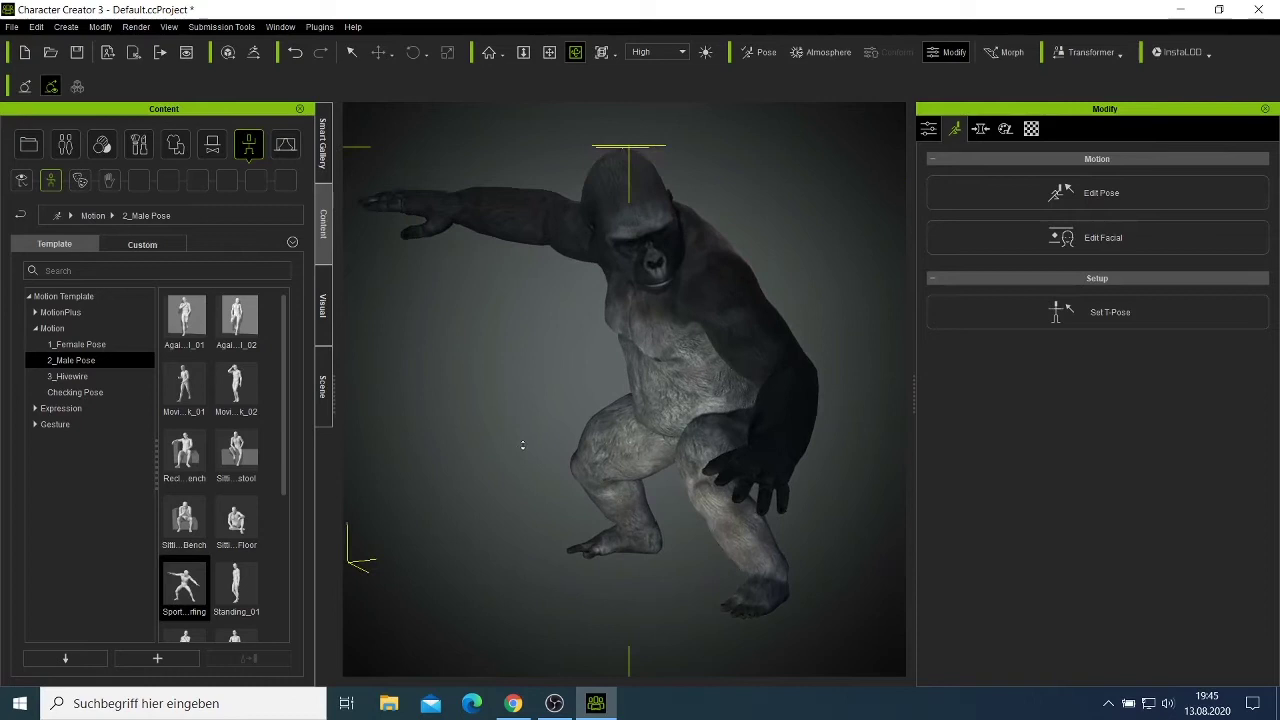
scroll(522, 445, "up", 1)
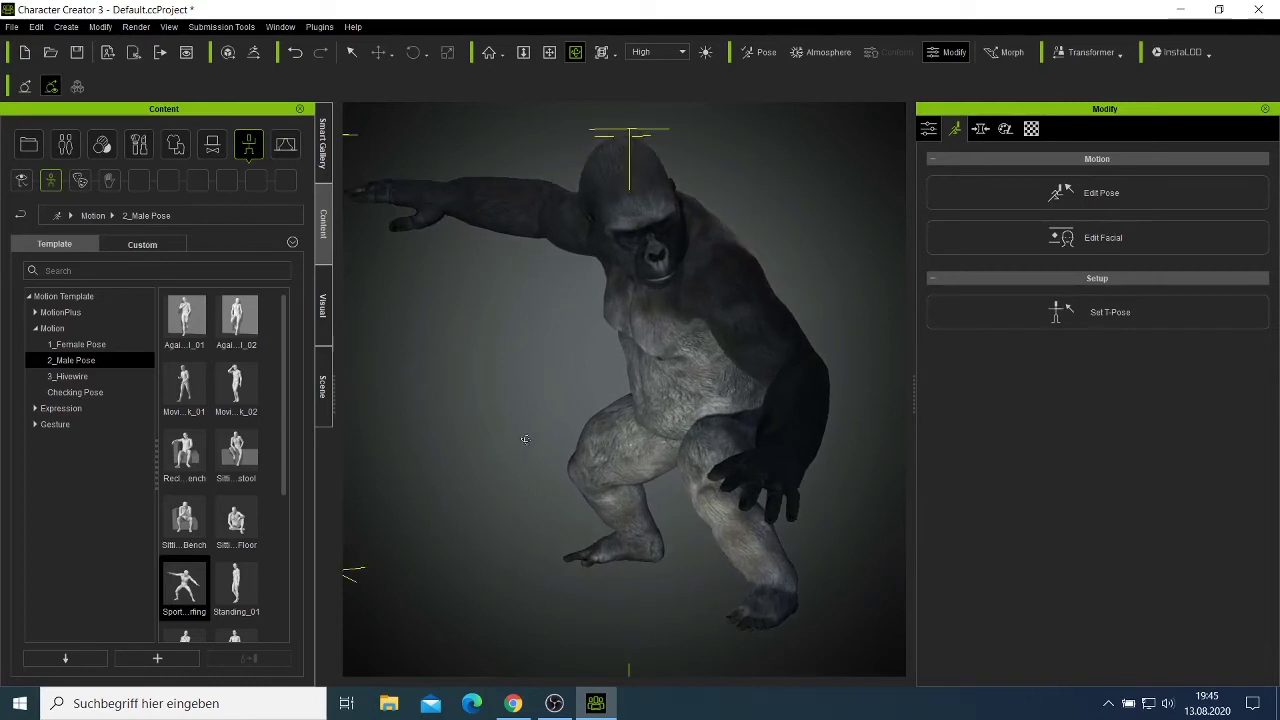
scroll(524, 439, "up", 2)
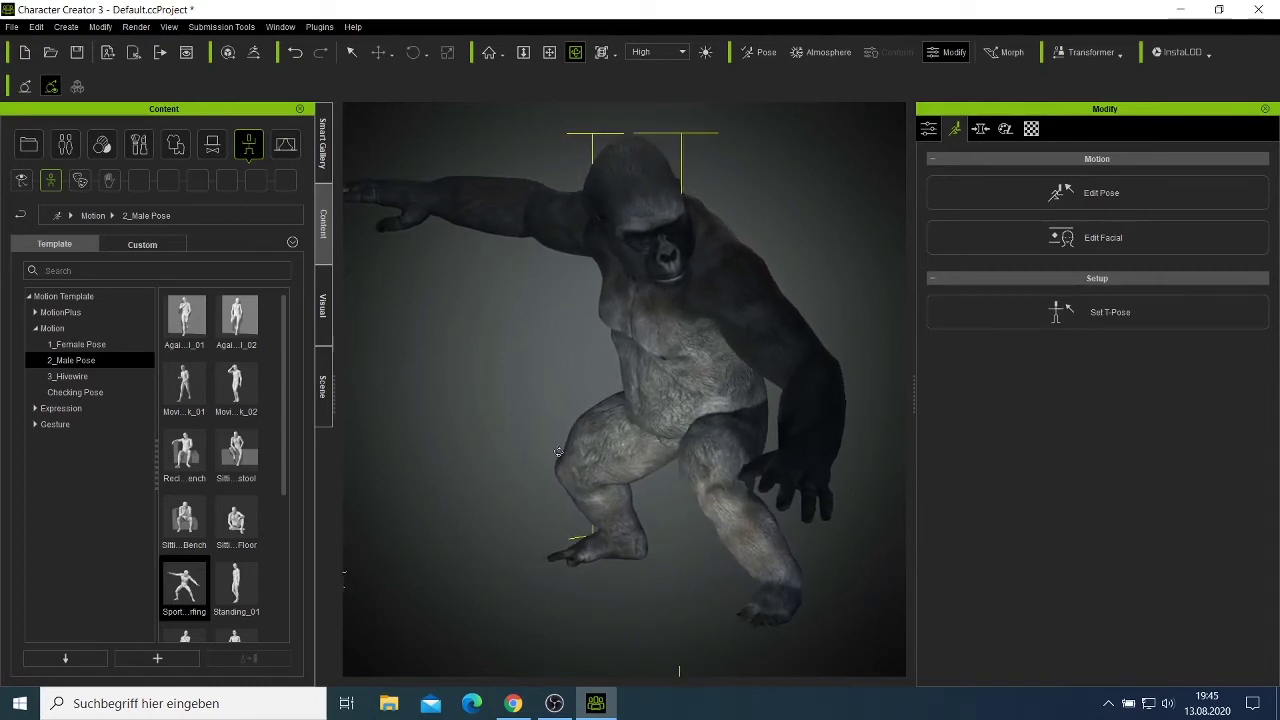
right_click_drag(558, 452, 578, 450)
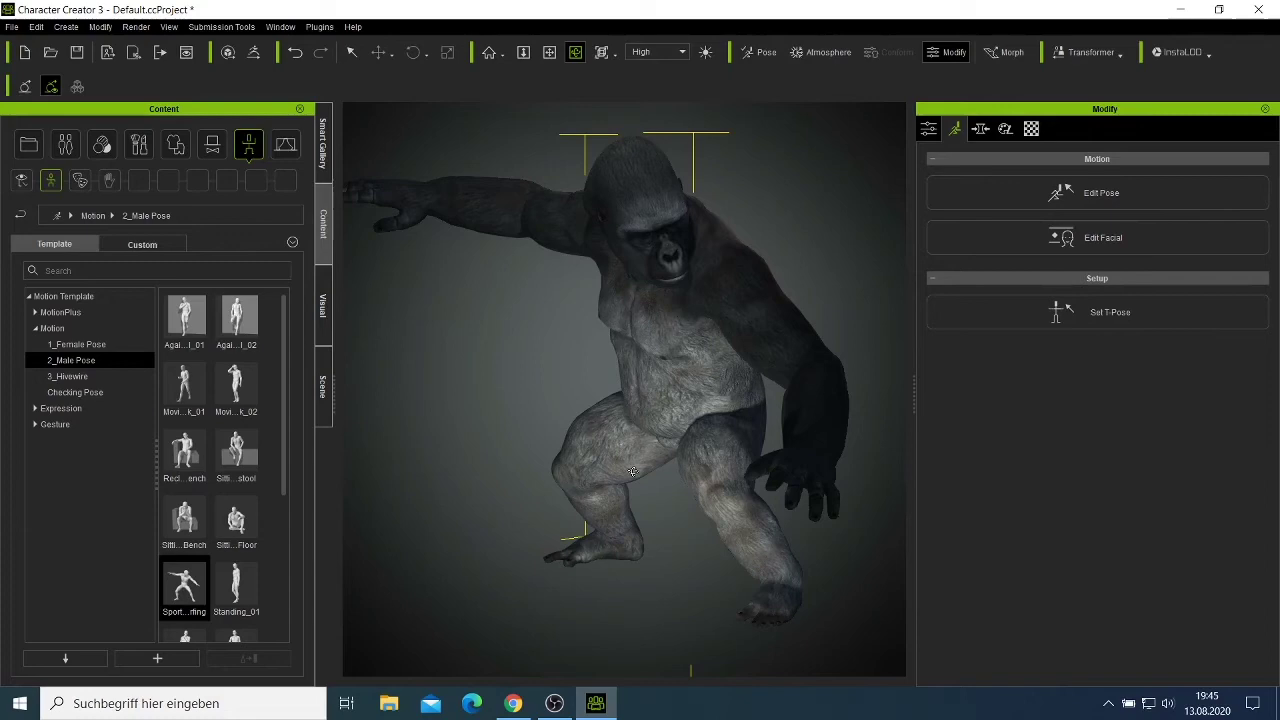
key("super")
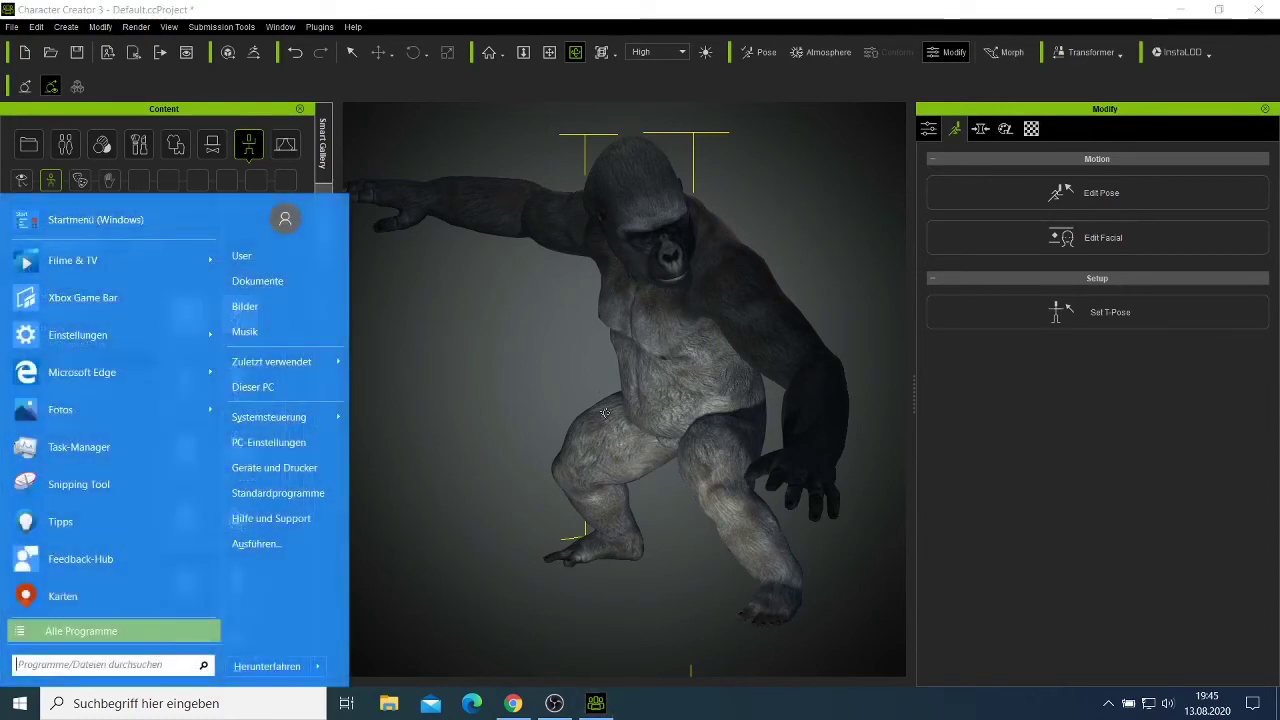
key("super")
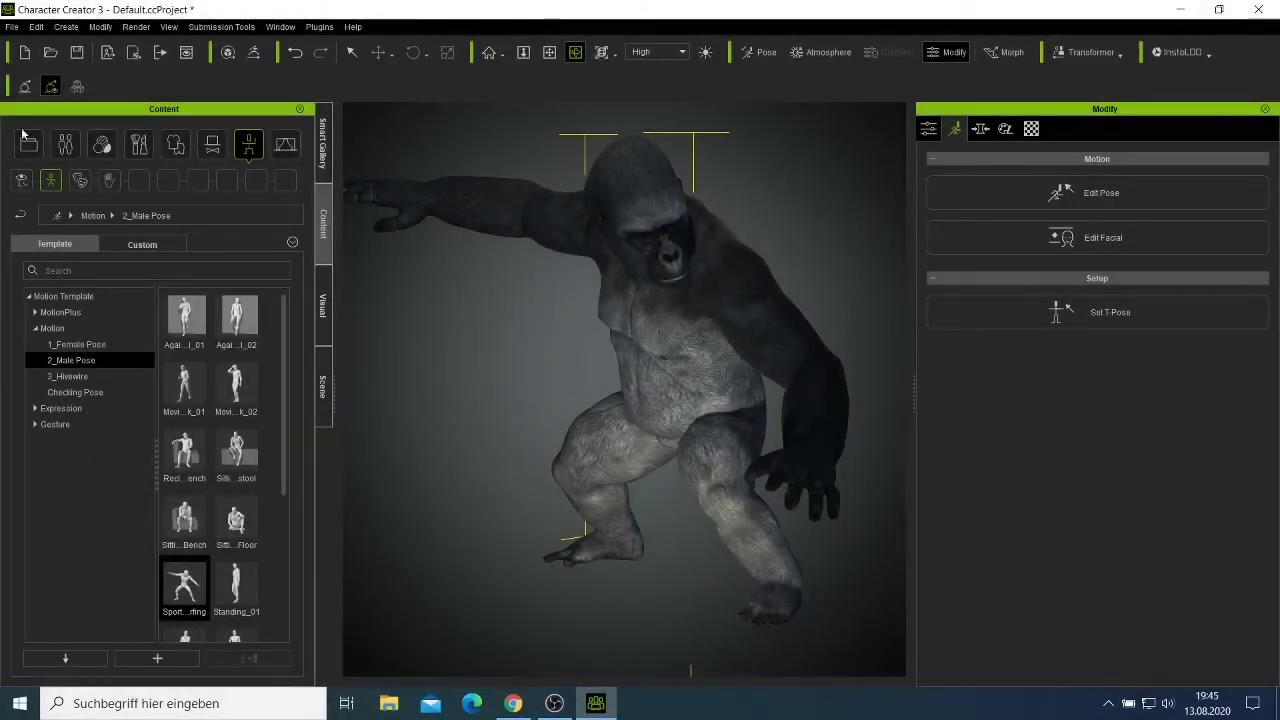
left_click(11, 27)
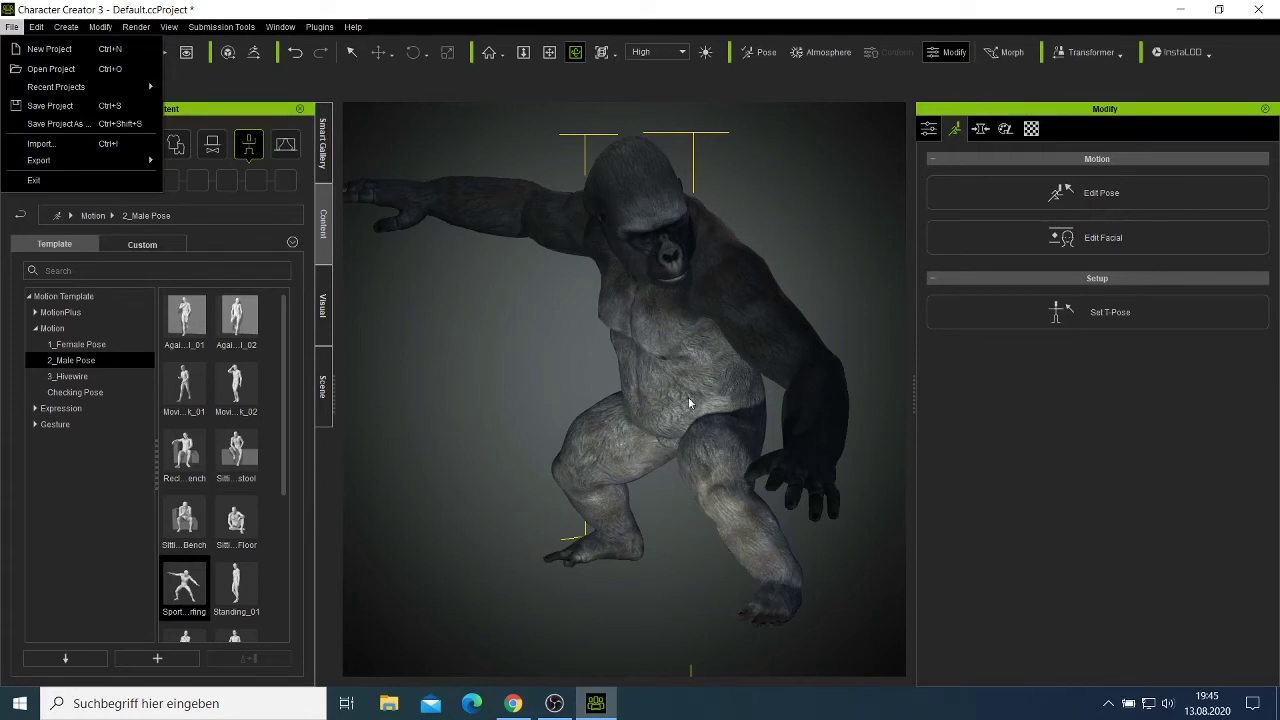
left_click(572, 237)
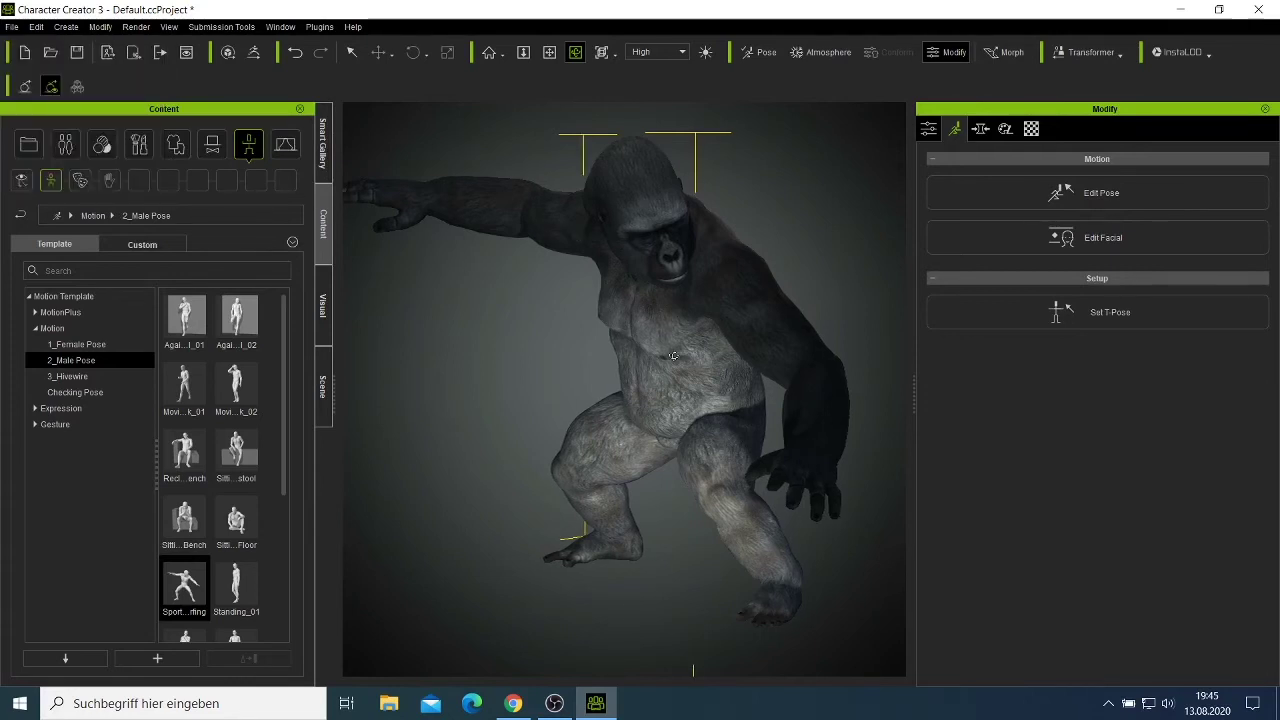
mouse_move(673, 355)
right_mouse_down()
mouse_move(652, 241)
mouse_move(662, 236)
right_mouse_up()
Light the gorilla with the DH Upper Body Back2 atmosphere plus auxiliary light.
left_click(806, 53)
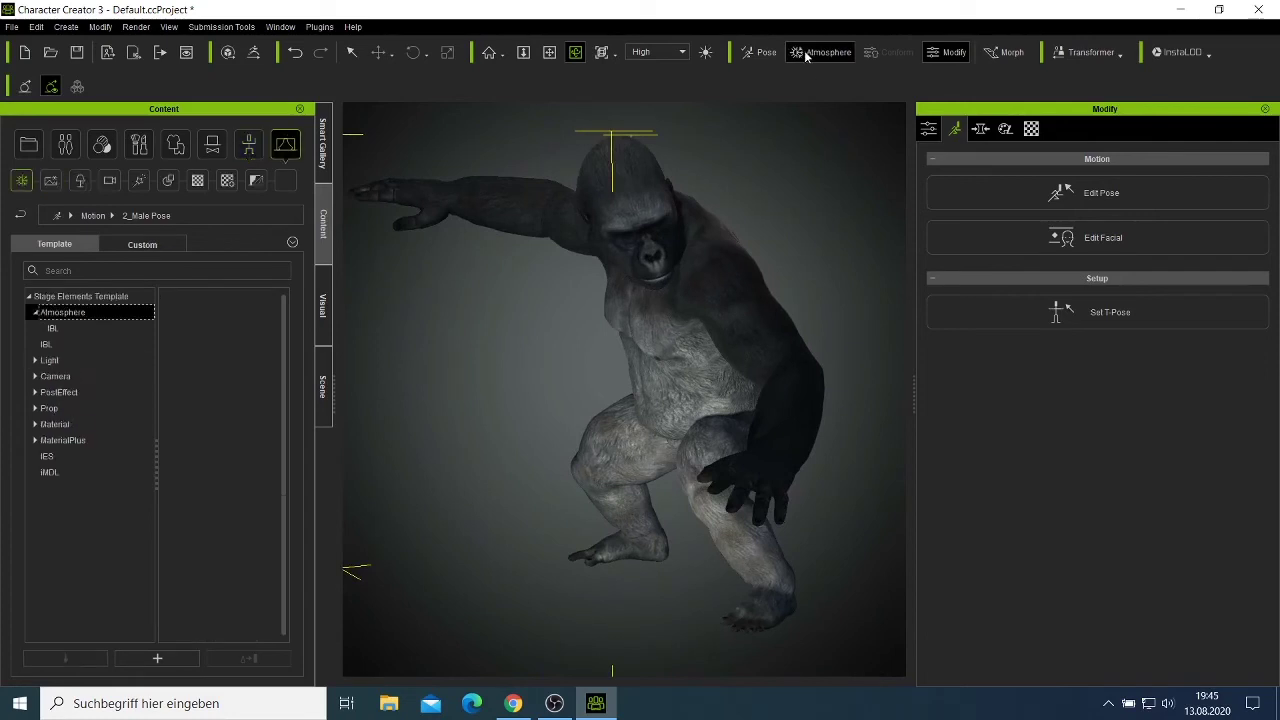
scroll(190, 432, "down", 3)
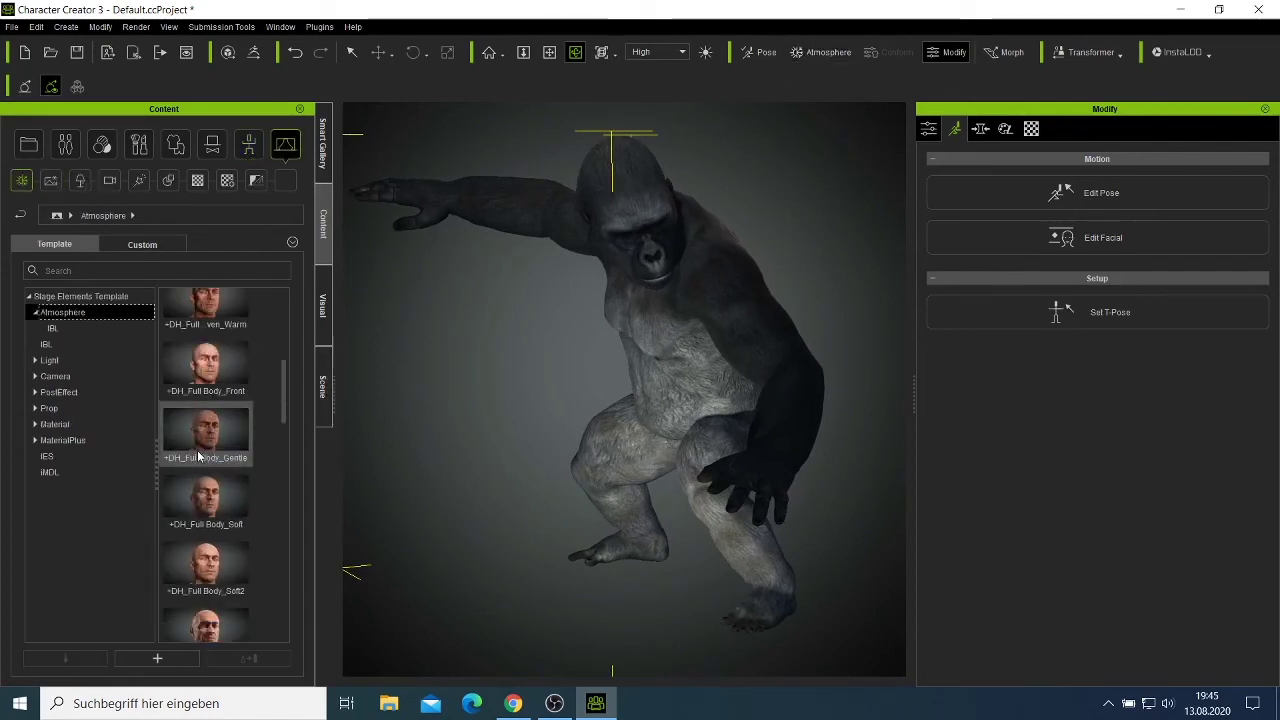
scroll(205, 440, "down", 5)
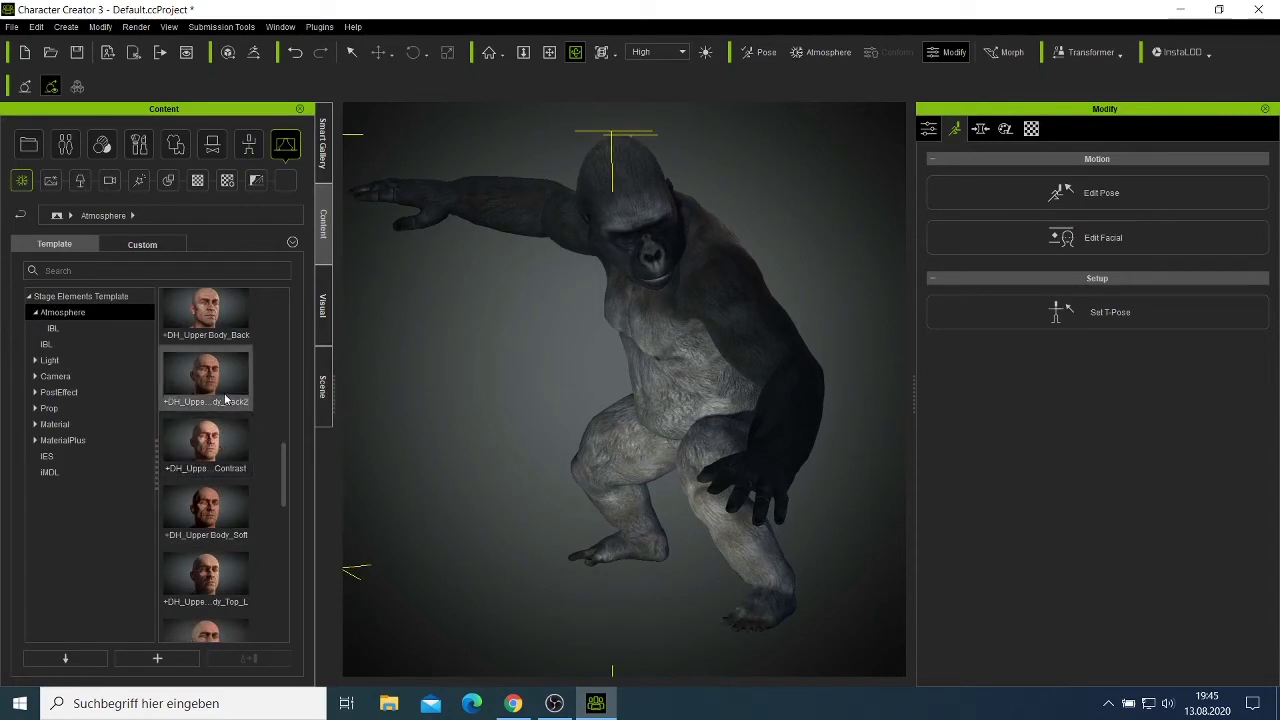
left_click_drag(226, 398, 809, 175)
left_click(705, 52)
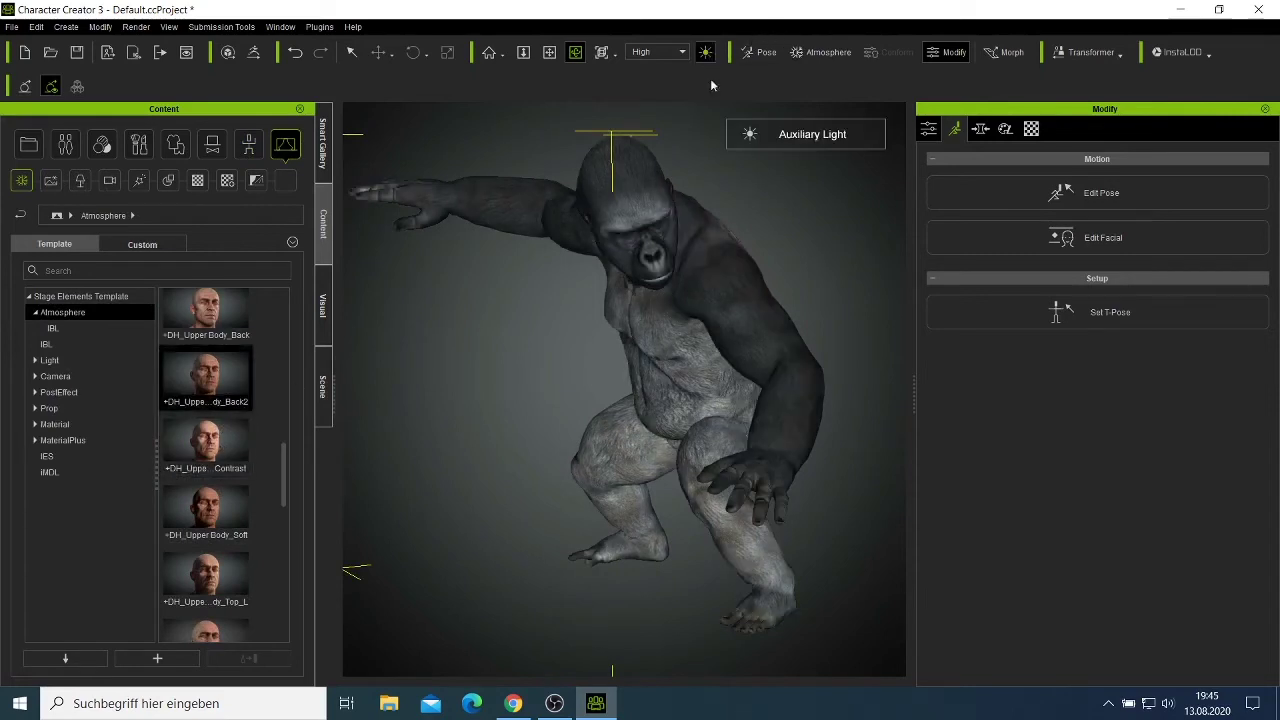
right_click_drag(697, 352, 826, 290)
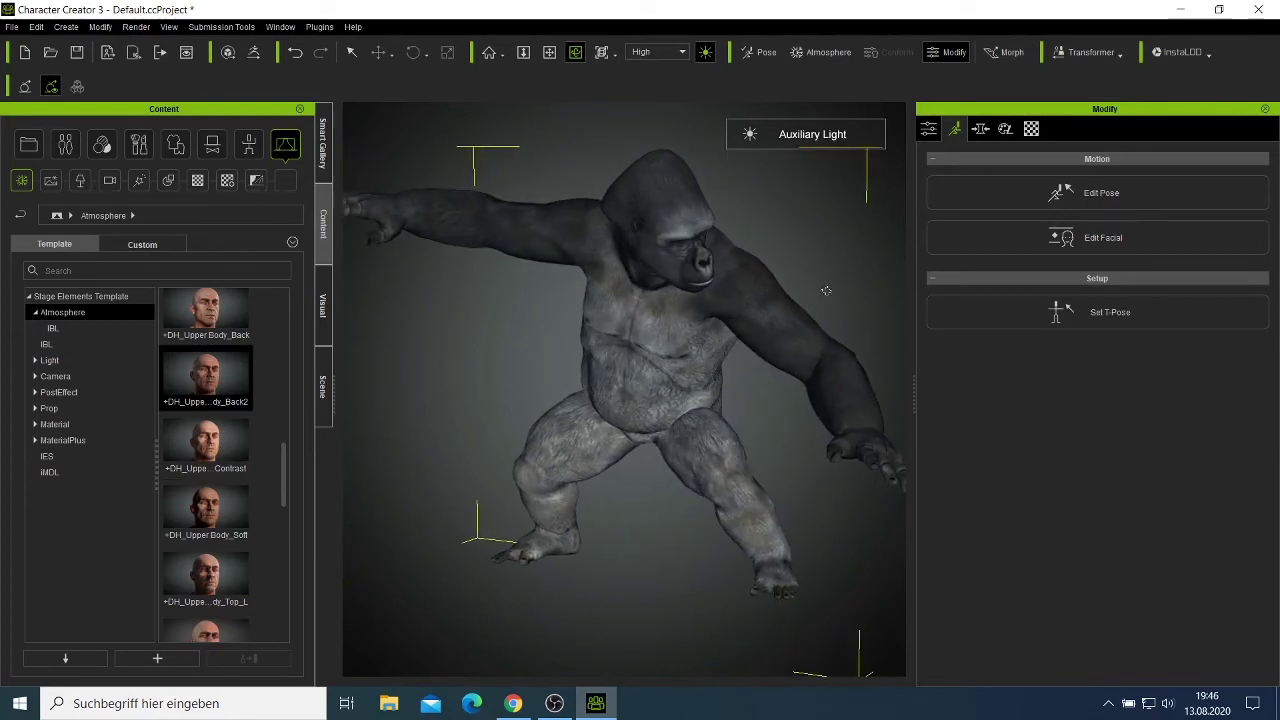
right_click_drag(826, 290, 803, 315)
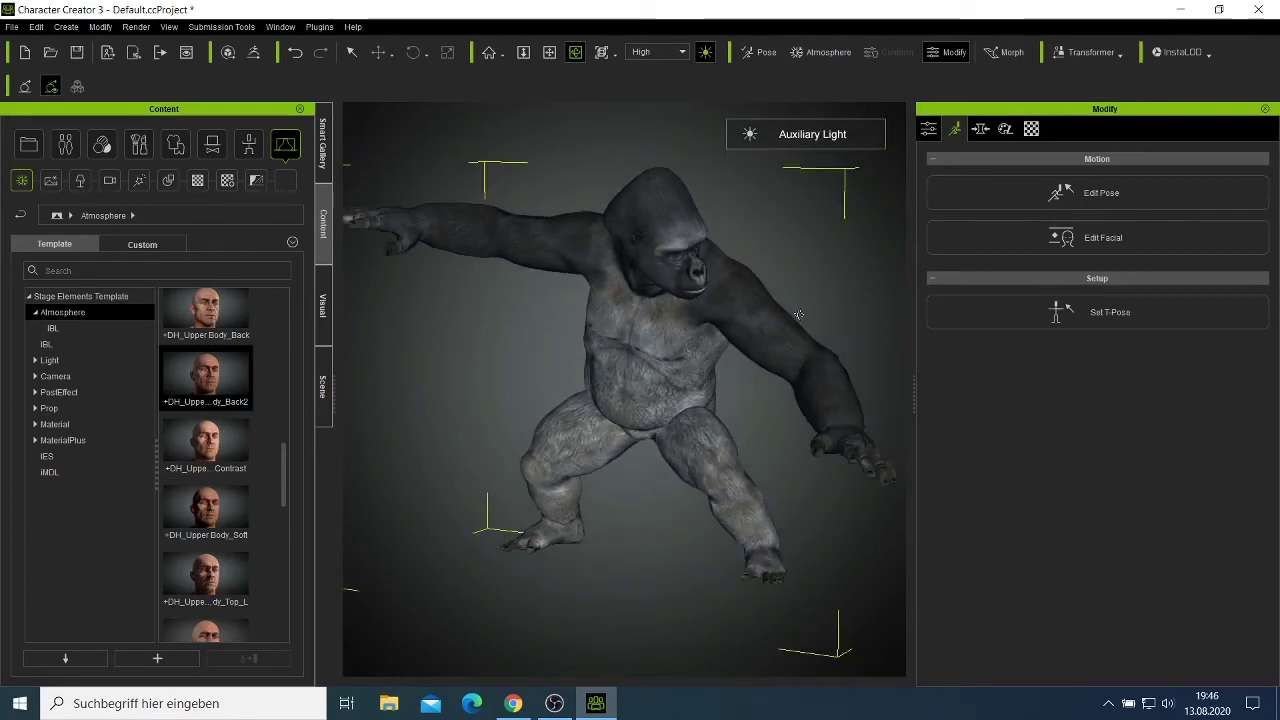
right_click_drag(735, 346, 717, 357)
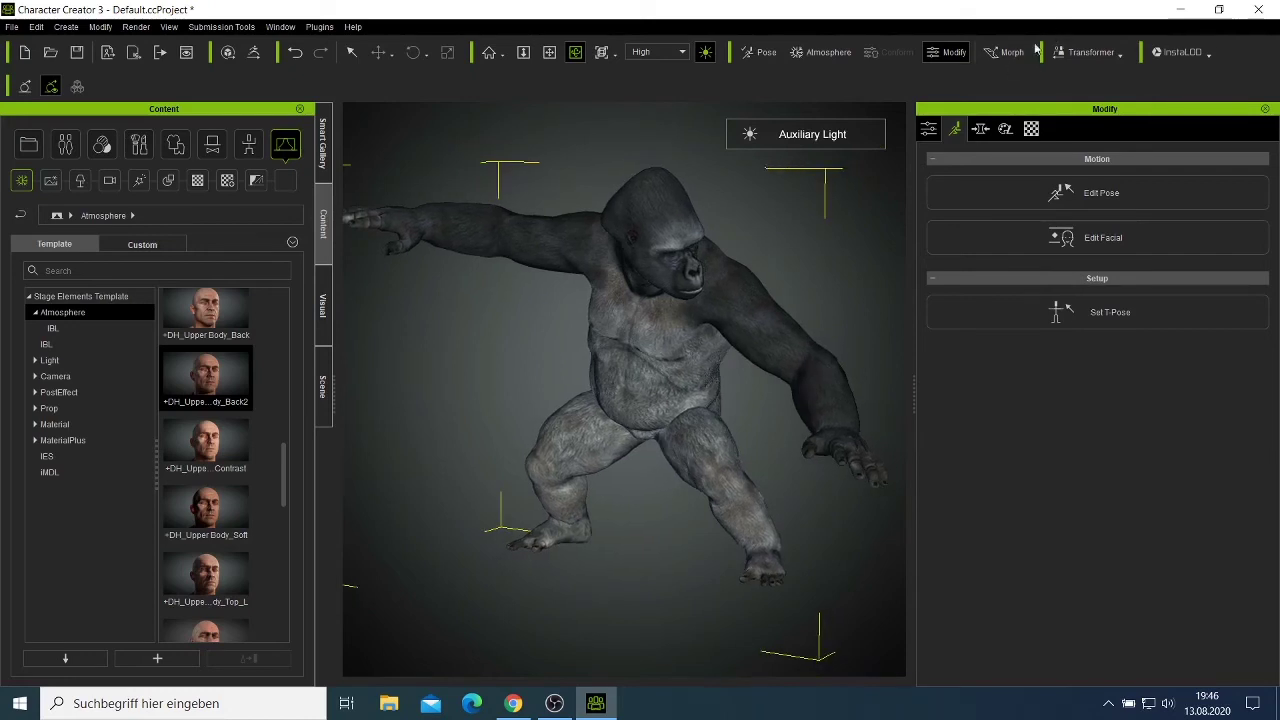
Check the Modify panel's morph, general and material tabs, then orbit to another angle.
left_click(980, 128)
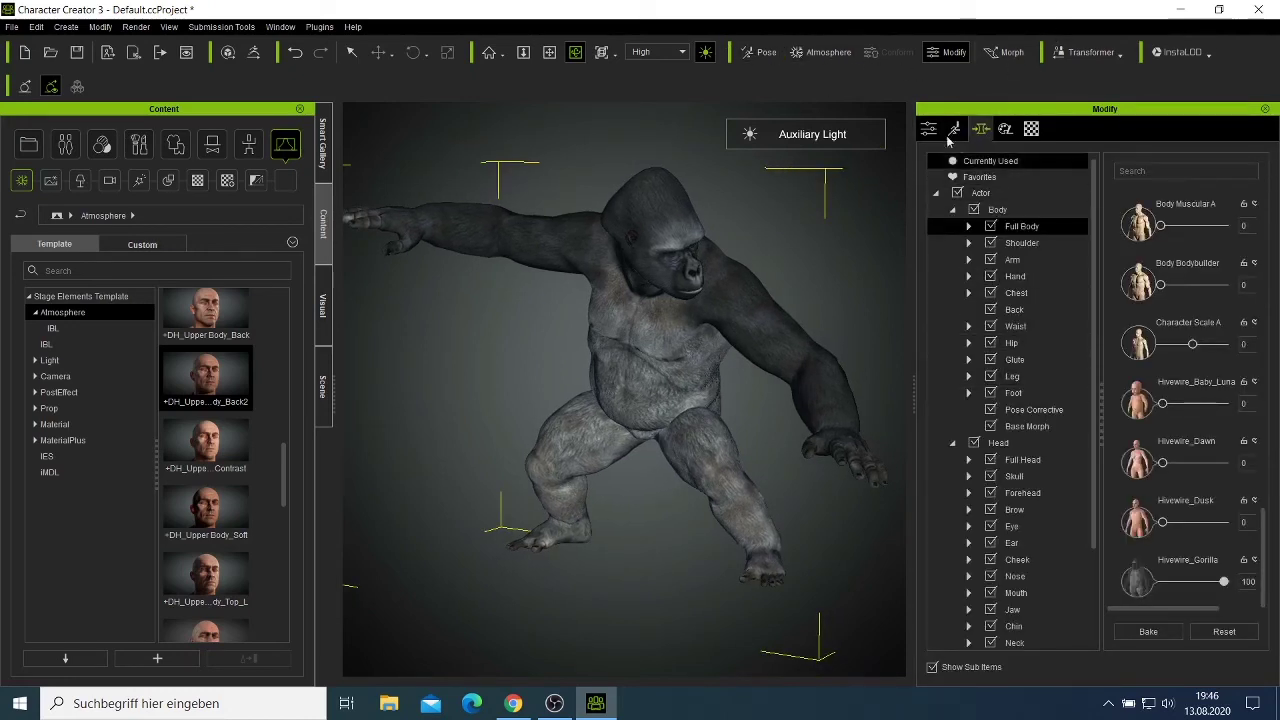
left_click(929, 128)
left_click(1031, 128)
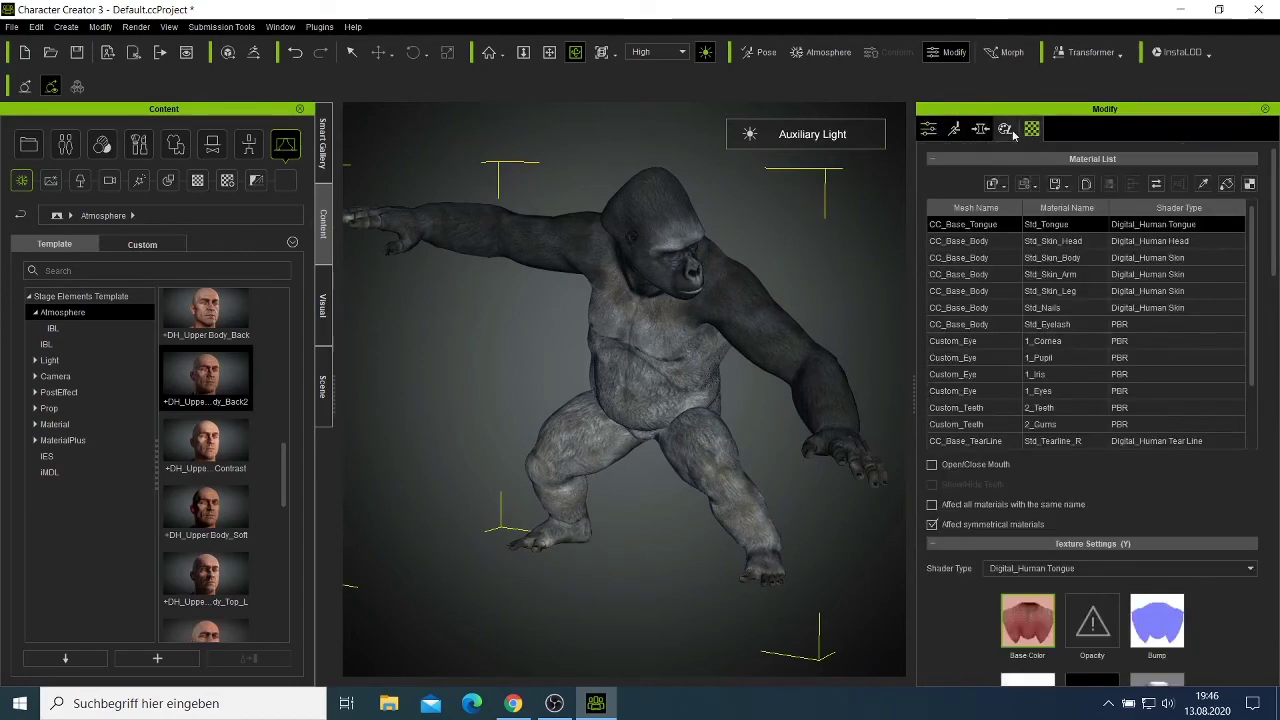
left_click(980, 128)
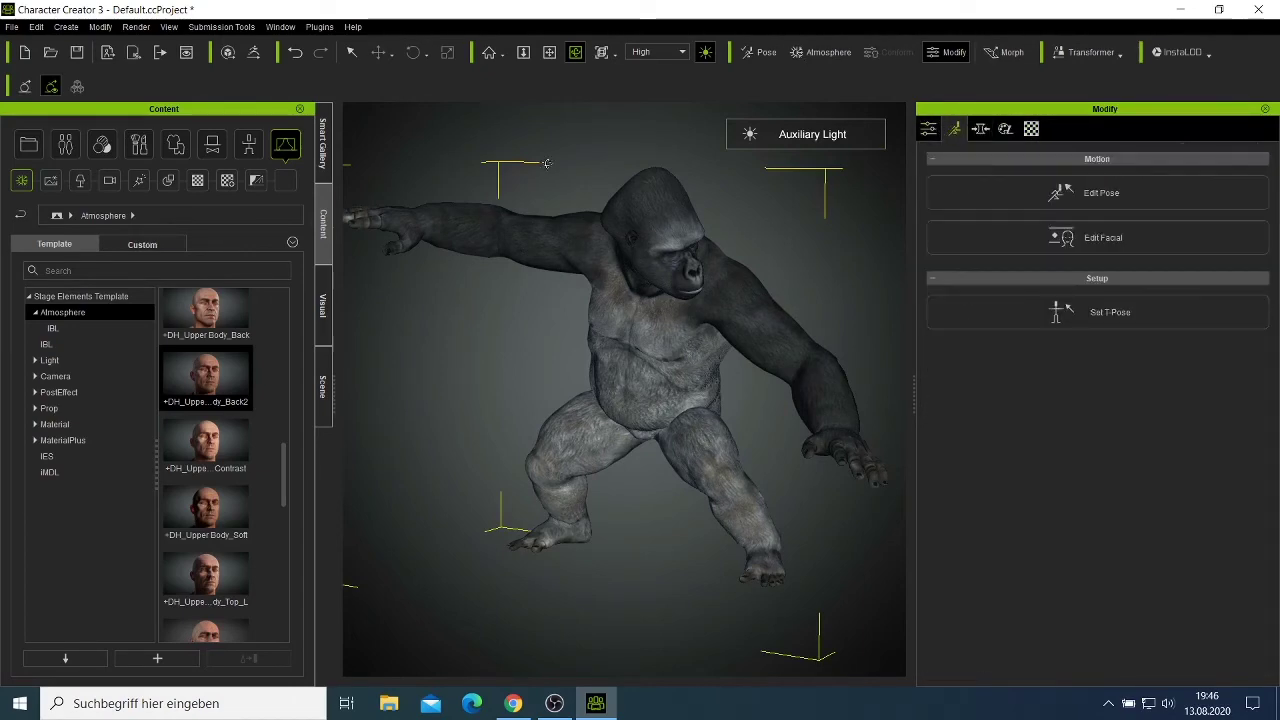
right_click_drag(682, 259, 441, 427)
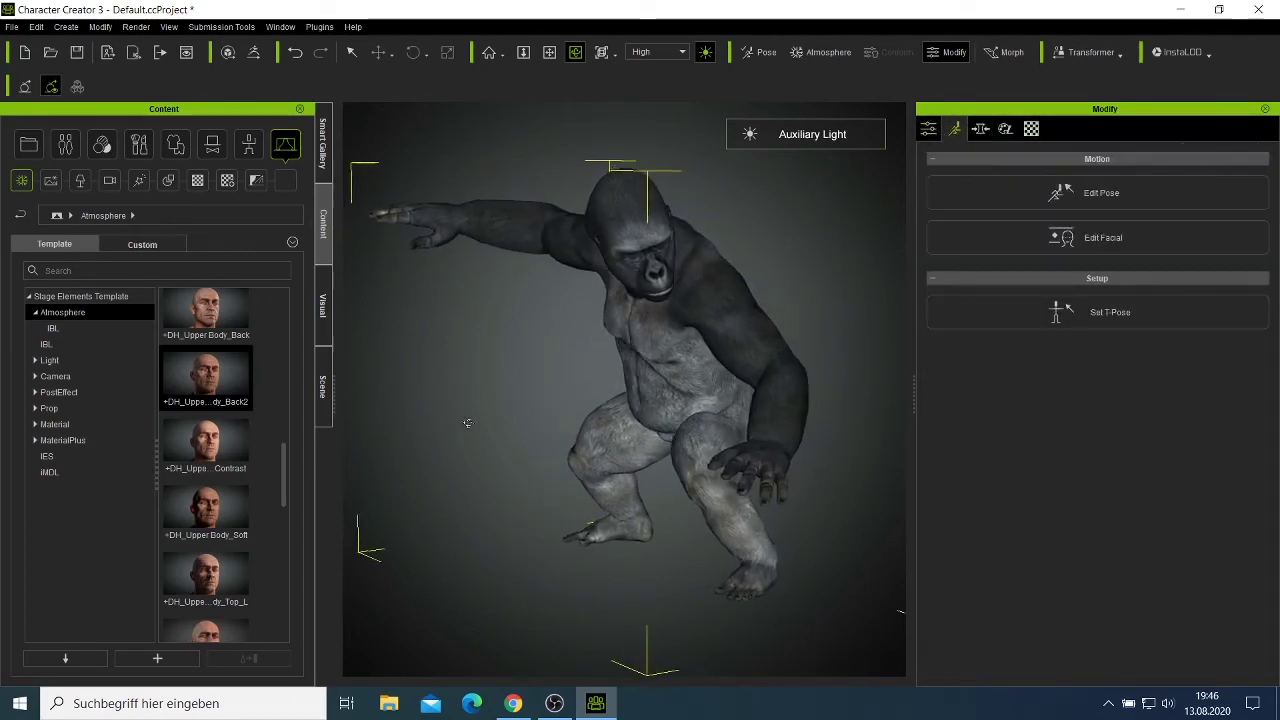
Browse Foundation, Contour, Highlight, Eye Makeup, Eyelash and Lip Makeup templates, then back out to the categories.
left_click(139, 147)
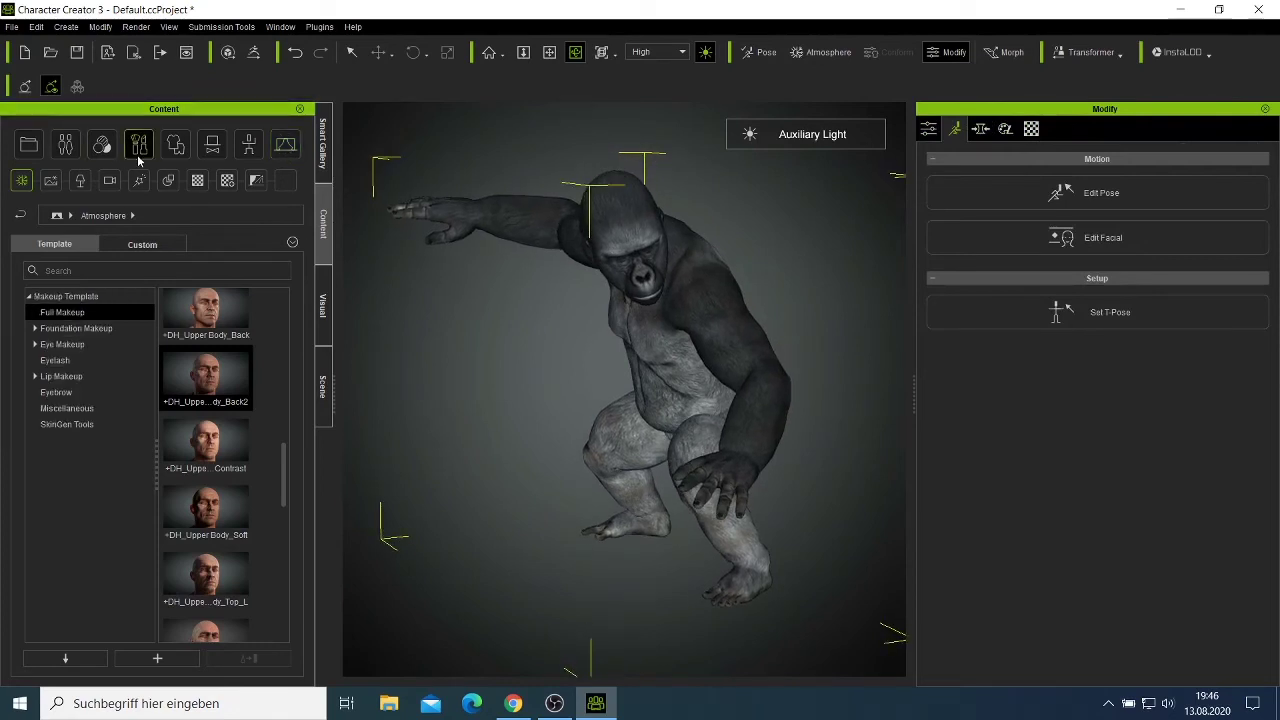
left_click(73, 329)
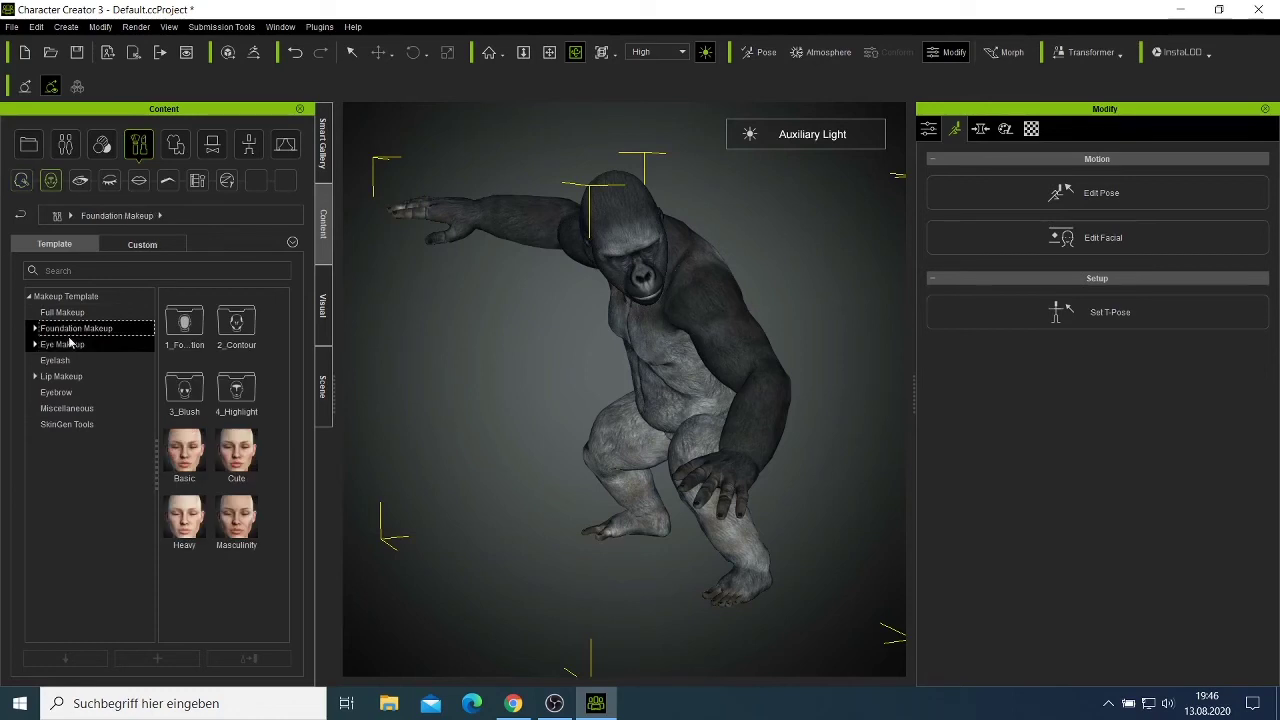
double_click(183, 328)
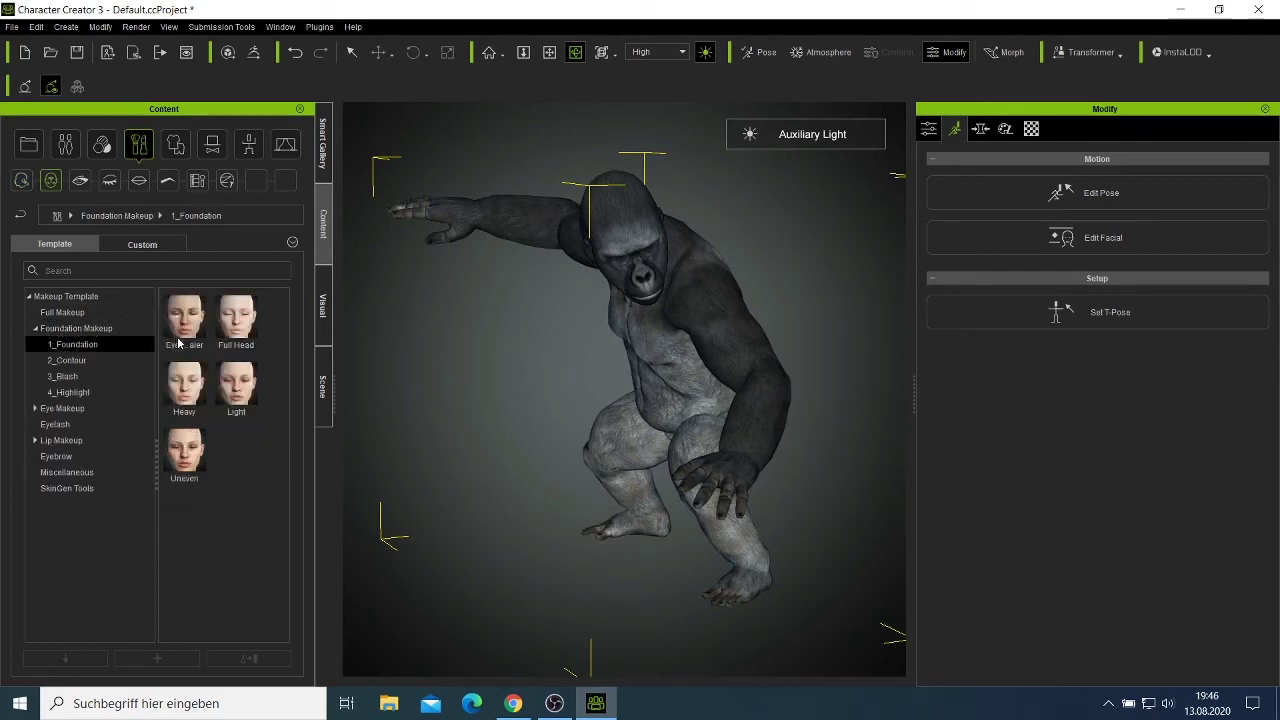
left_click(72, 361)
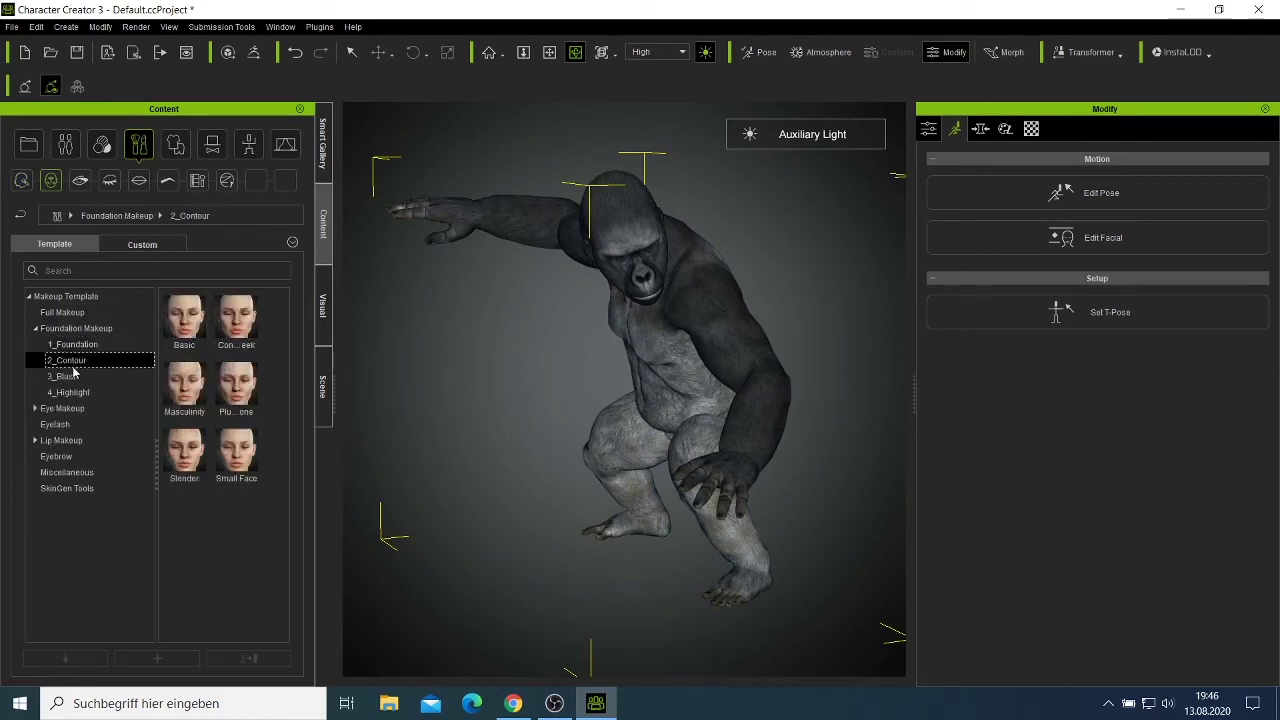
left_click(73, 376)
left_click(74, 392)
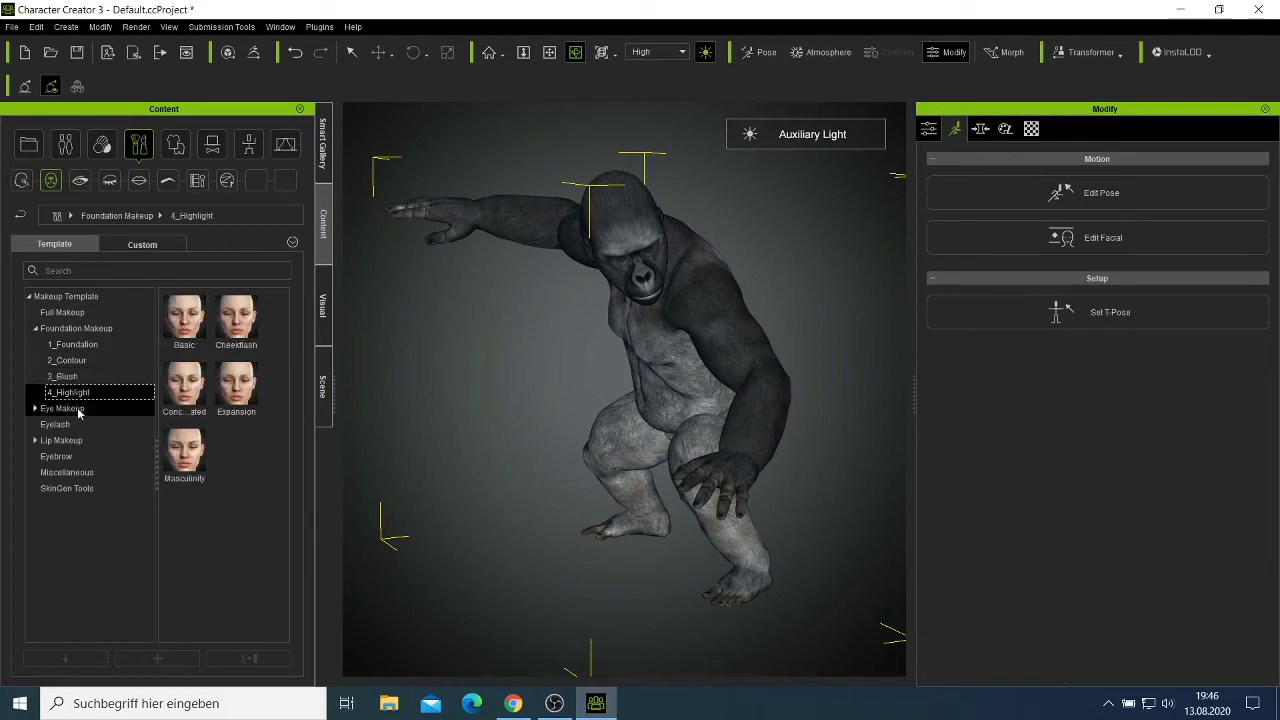
left_click(75, 408)
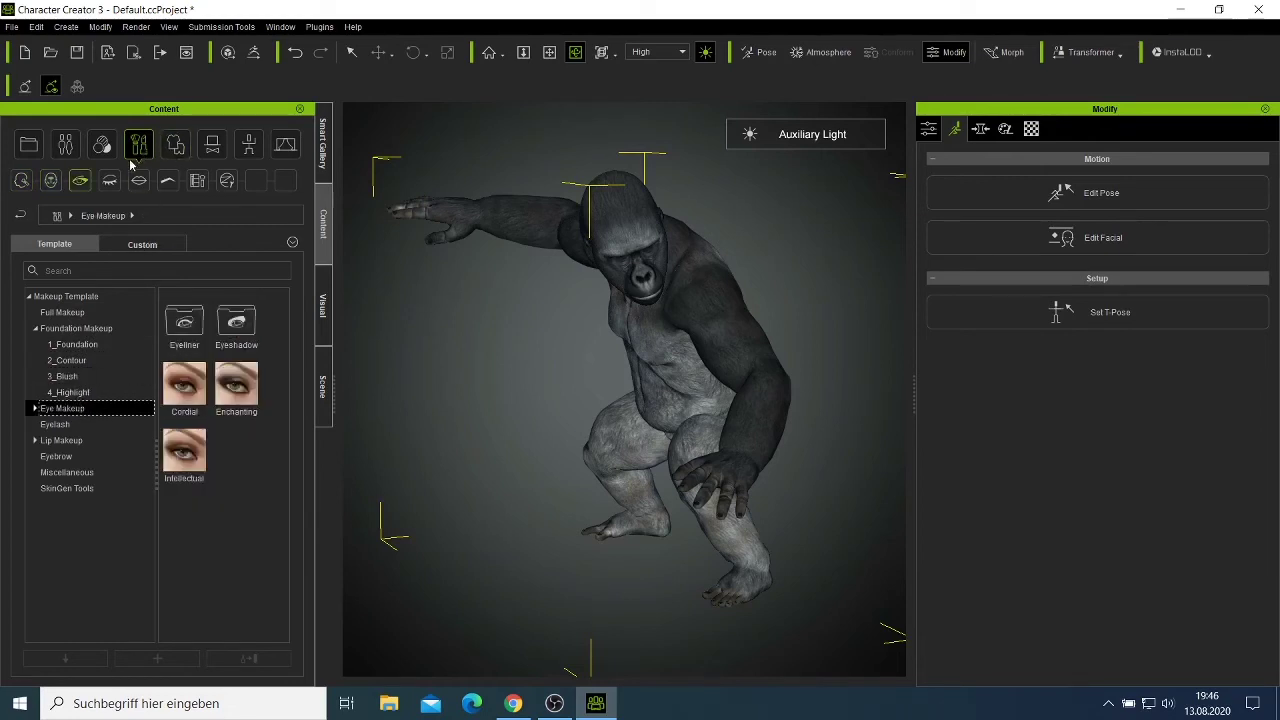
left_click(107, 188)
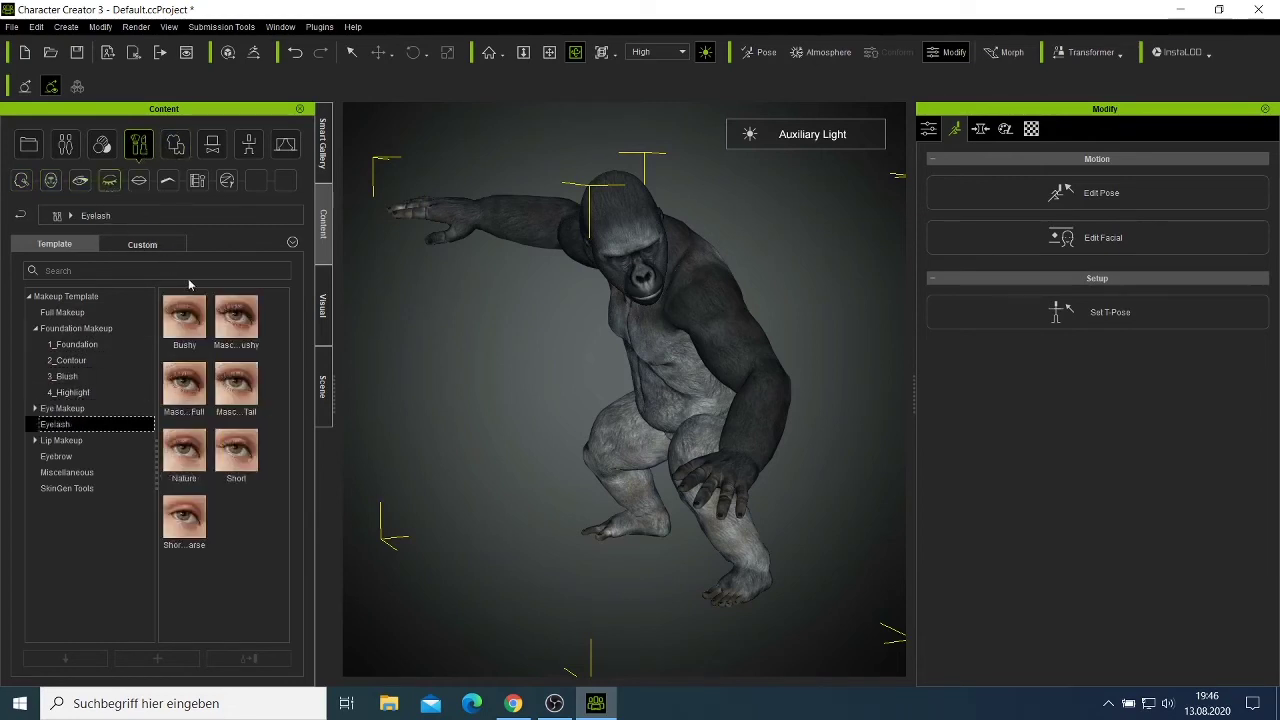
left_click(139, 180)
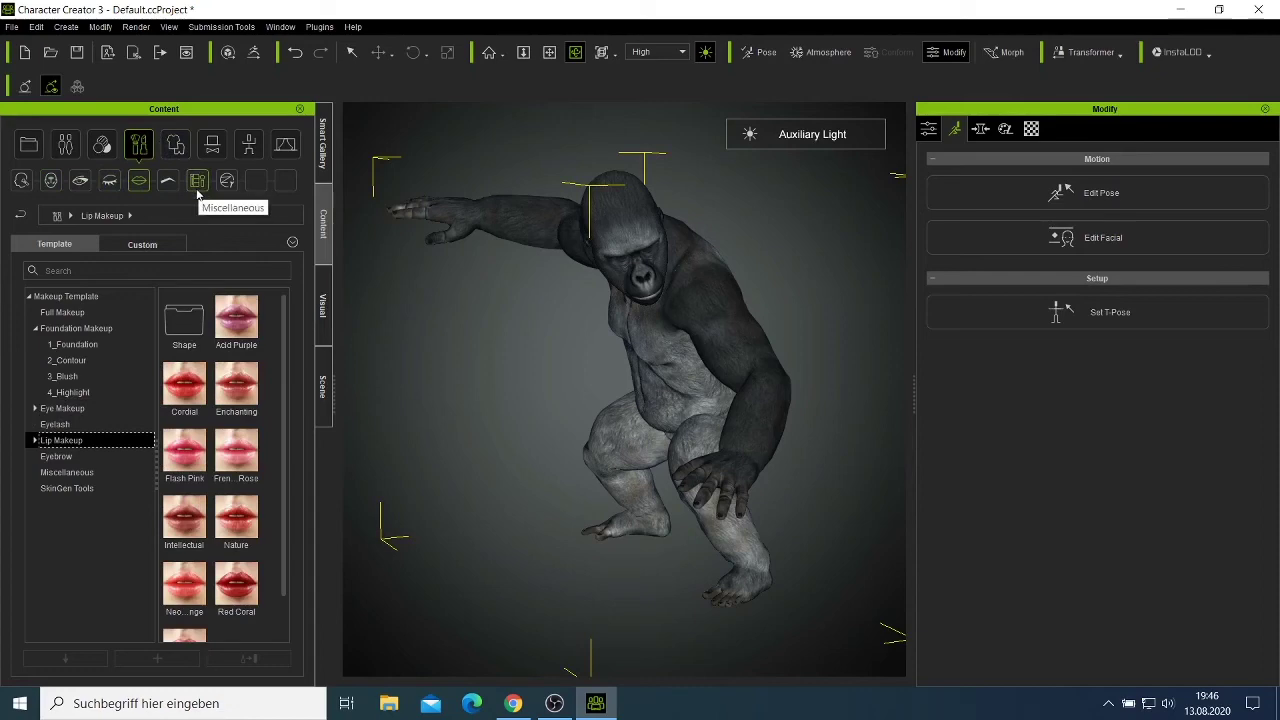
mouse_move(518, 247)
right_mouse_down()
mouse_move(100, 402)
mouse_move(230, 293)
right_mouse_up()
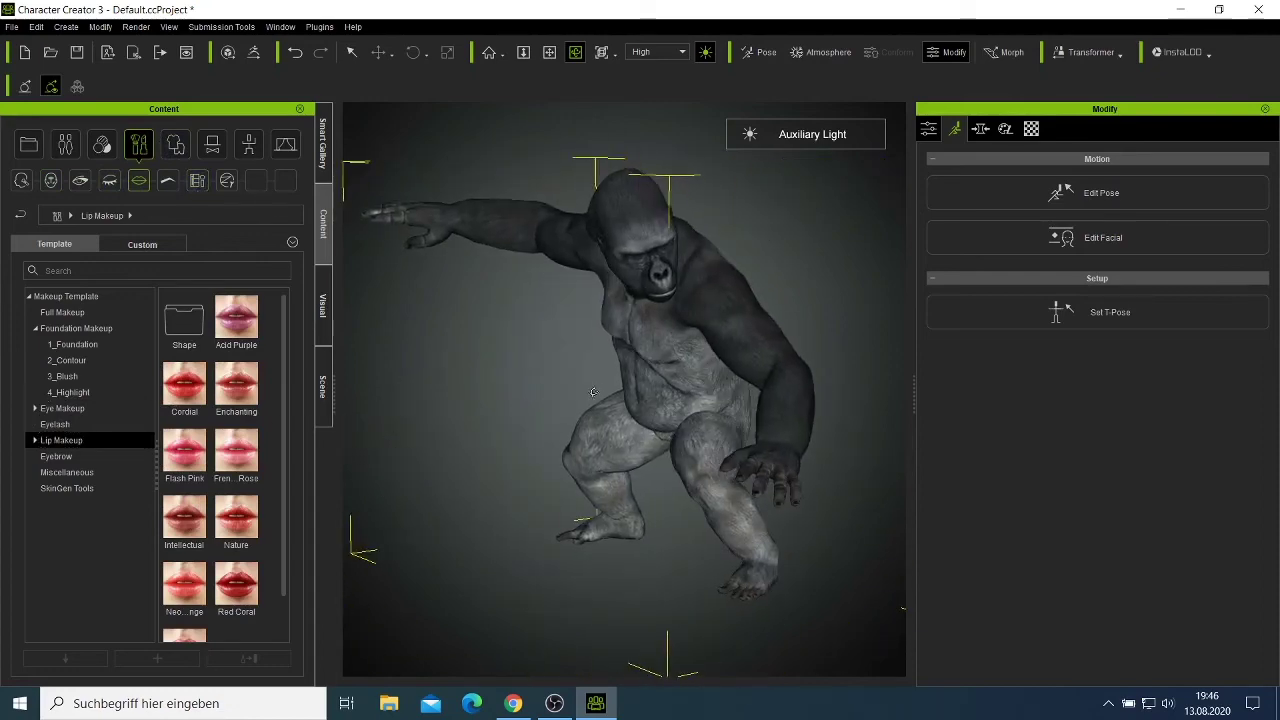
left_click(22, 217)
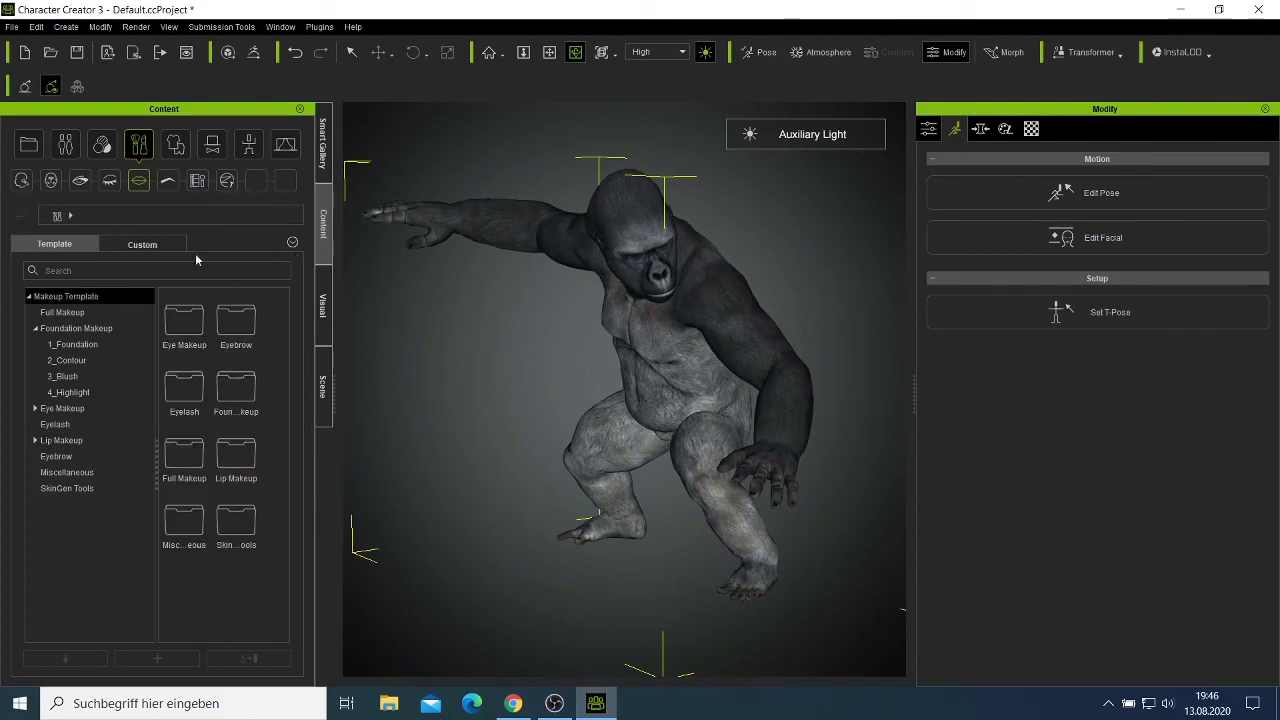
Look through AvatarPreset > Full Body > Hivewire presets, then switch to the Smart Gallery.
left_click(73, 154)
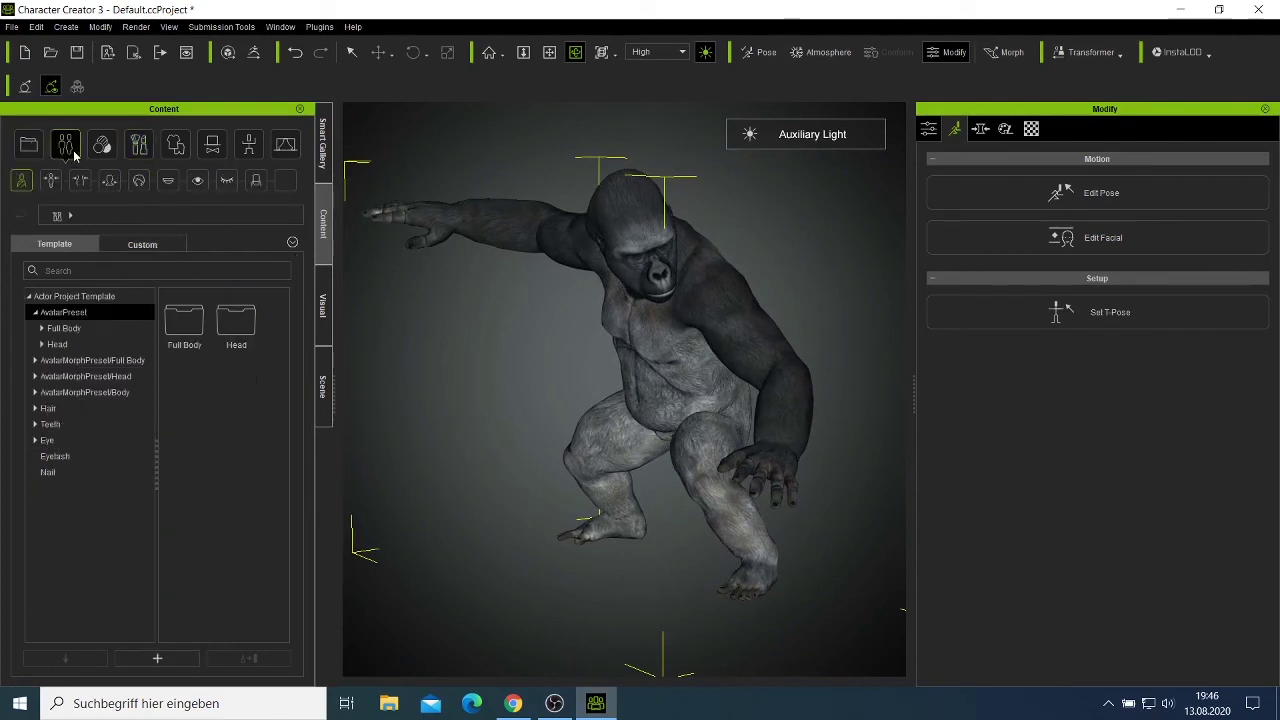
left_click(43, 328)
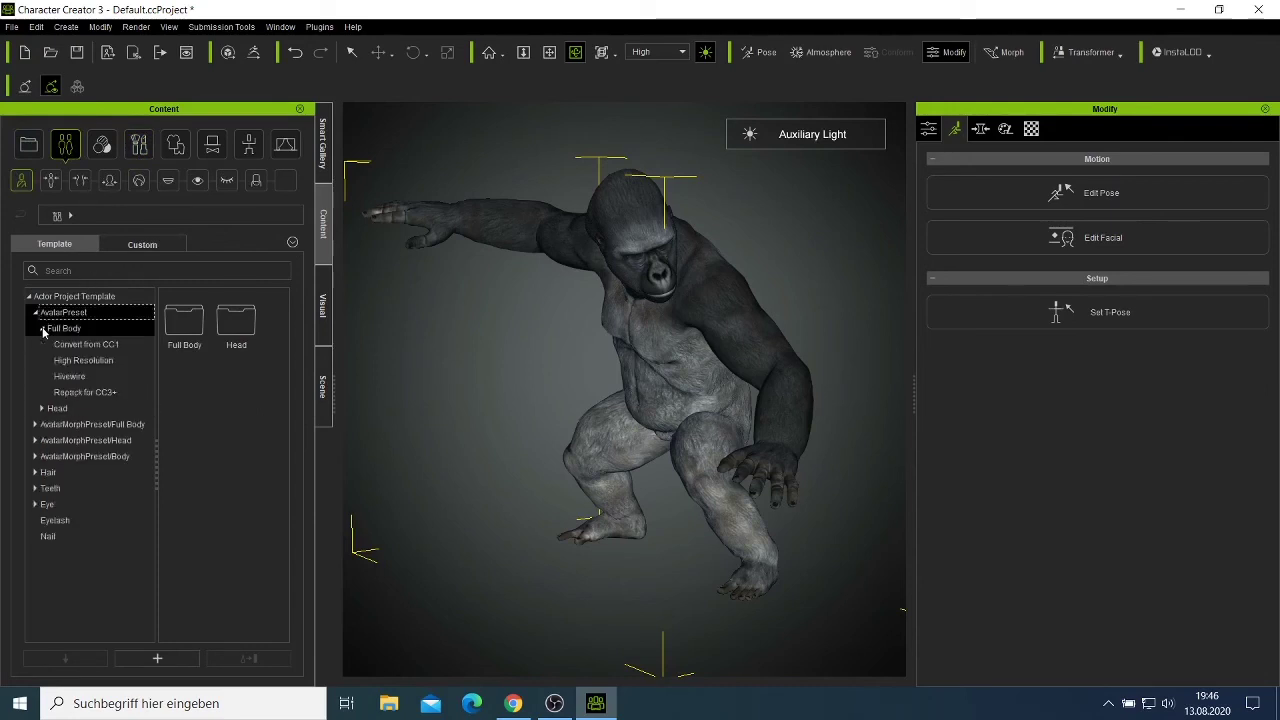
left_click(70, 376)
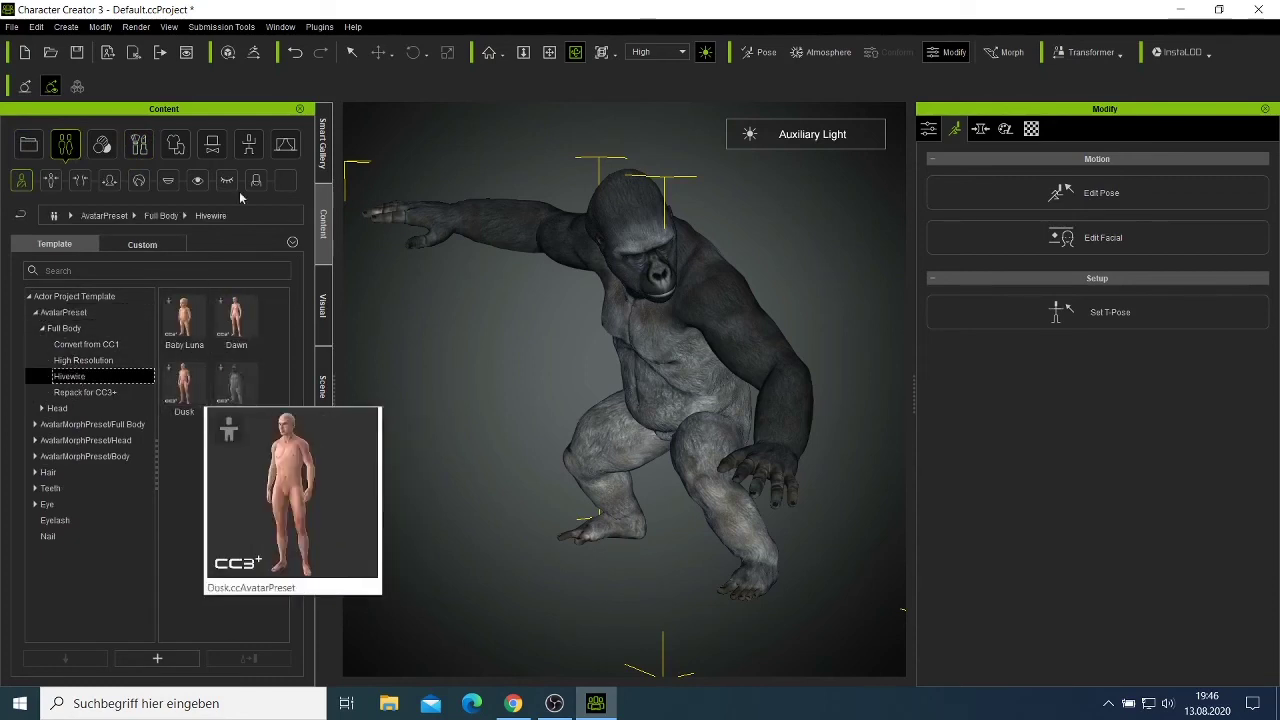
left_click(323, 150)
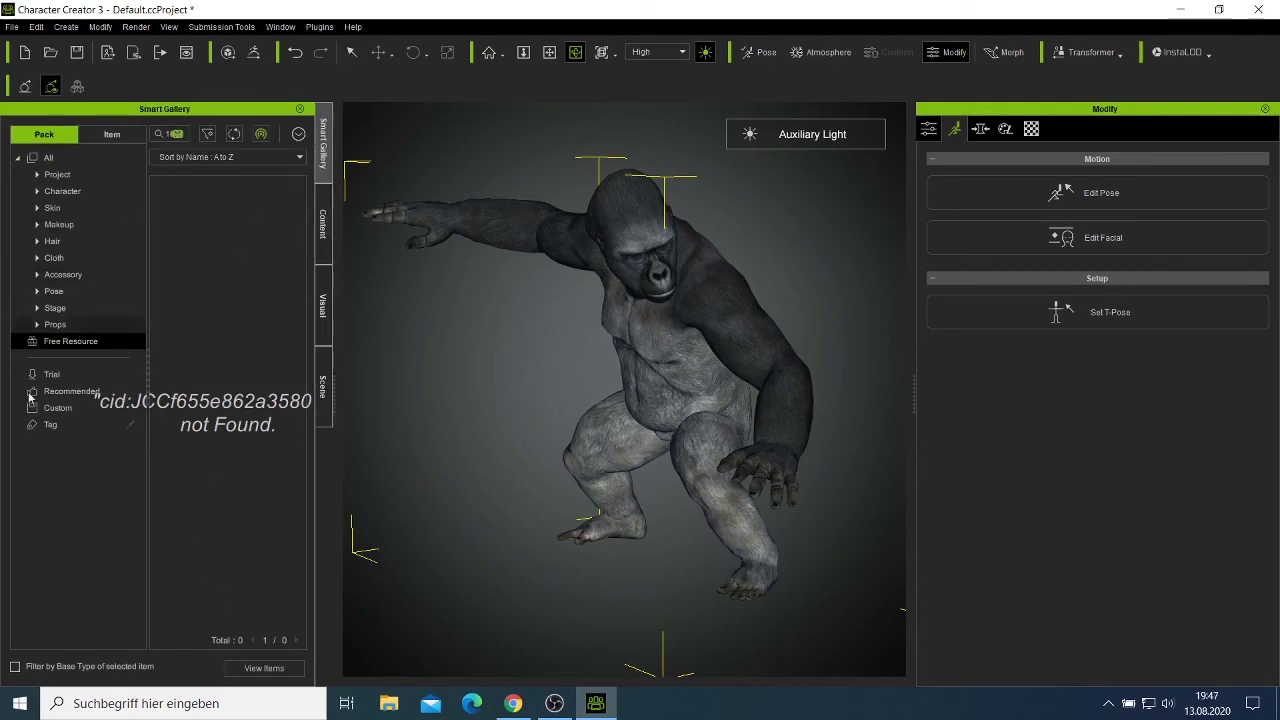
left_click(71, 374)
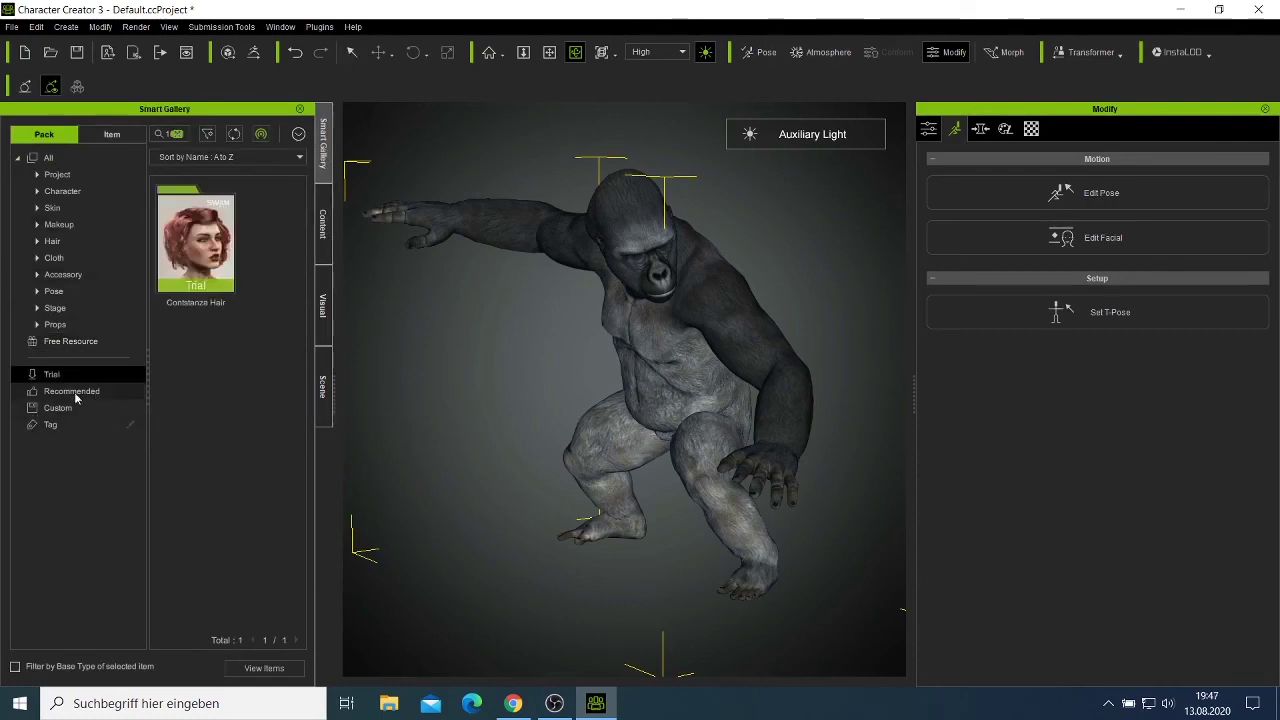
left_click(75, 394)
left_click(56, 344)
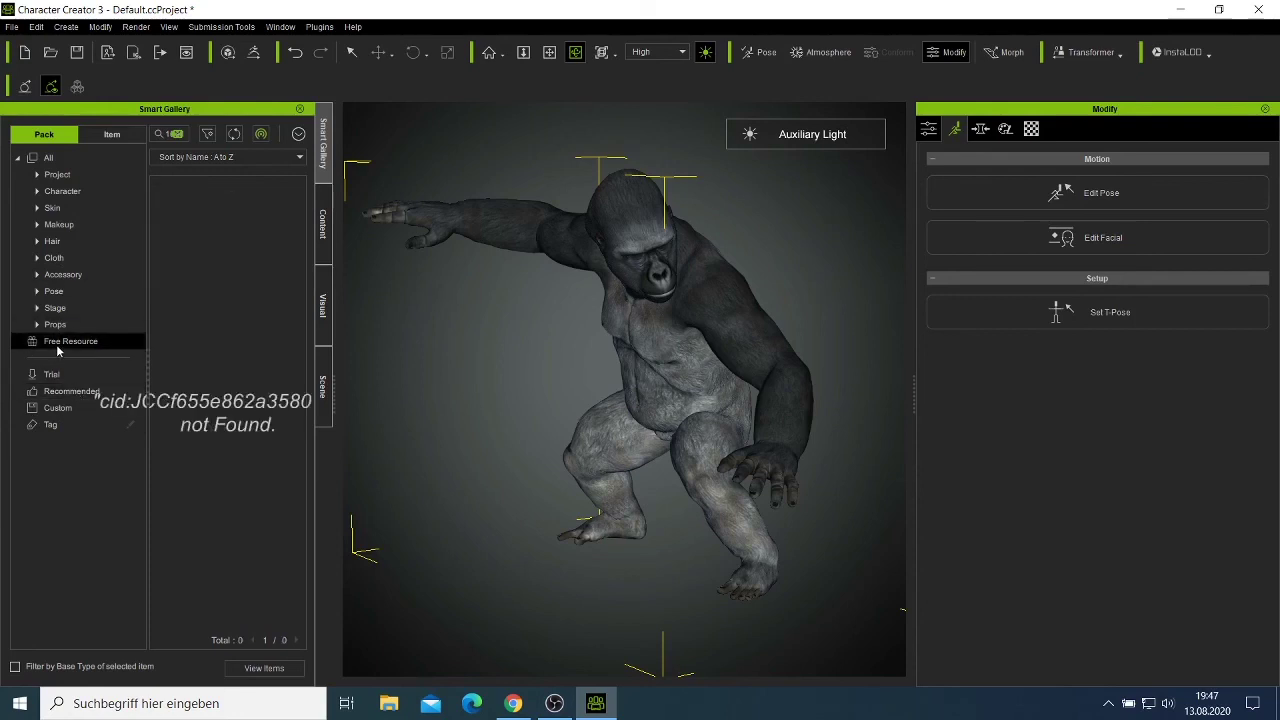